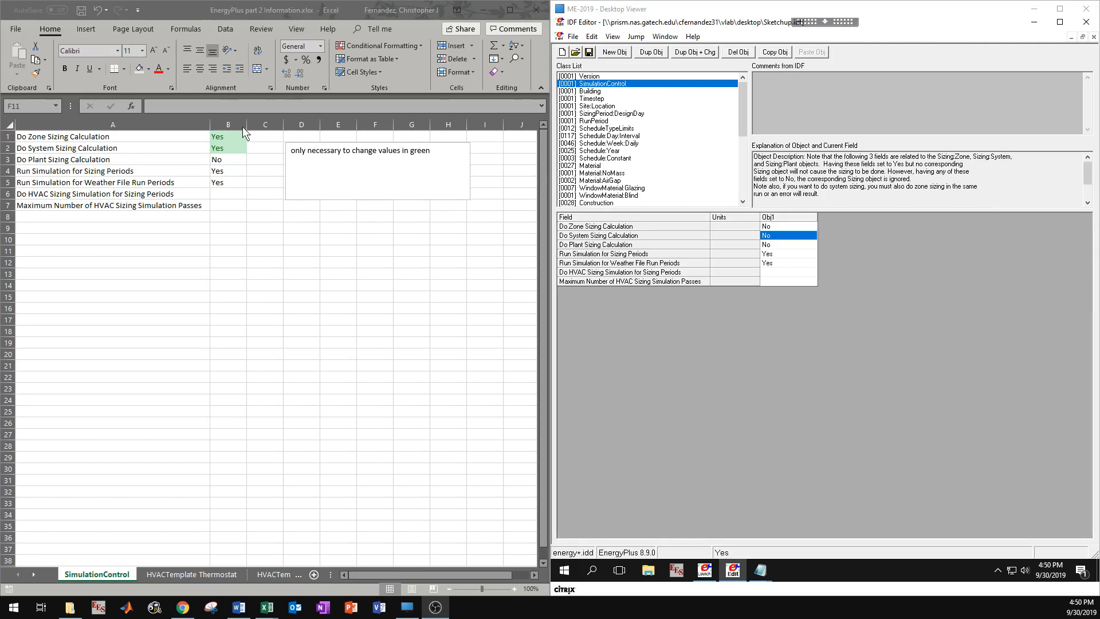
# Set Do Zone Sizing Calculation and Do System Sizing Calculation to Yes in the SimulationControl object.
pyautogui.click(227, 143)
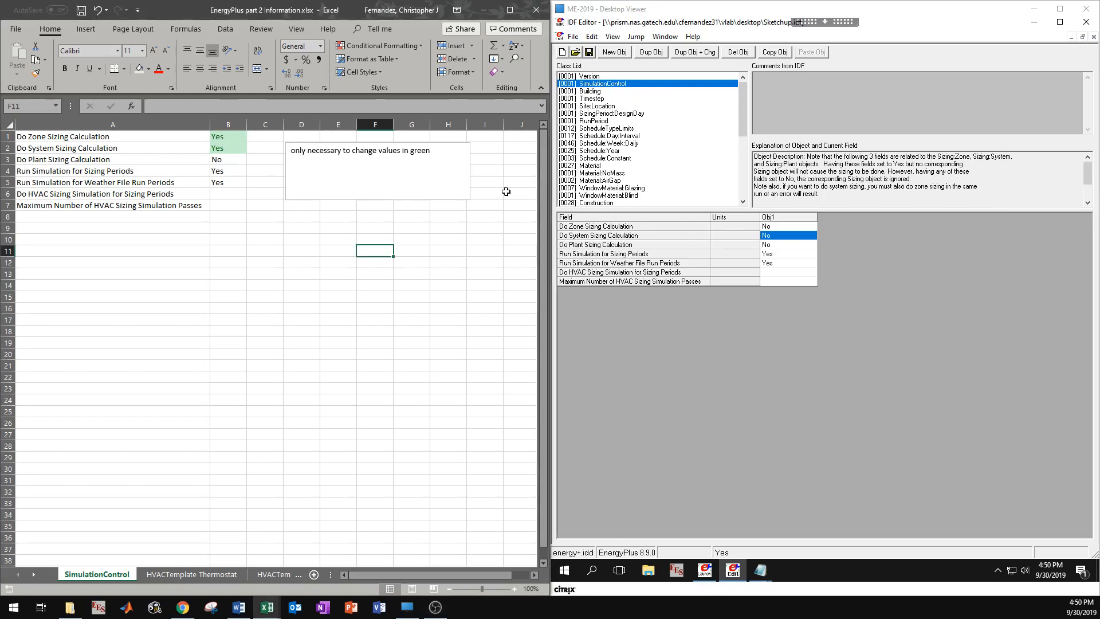
pyautogui.doubleClick(780, 227)
pyautogui.click(774, 253)
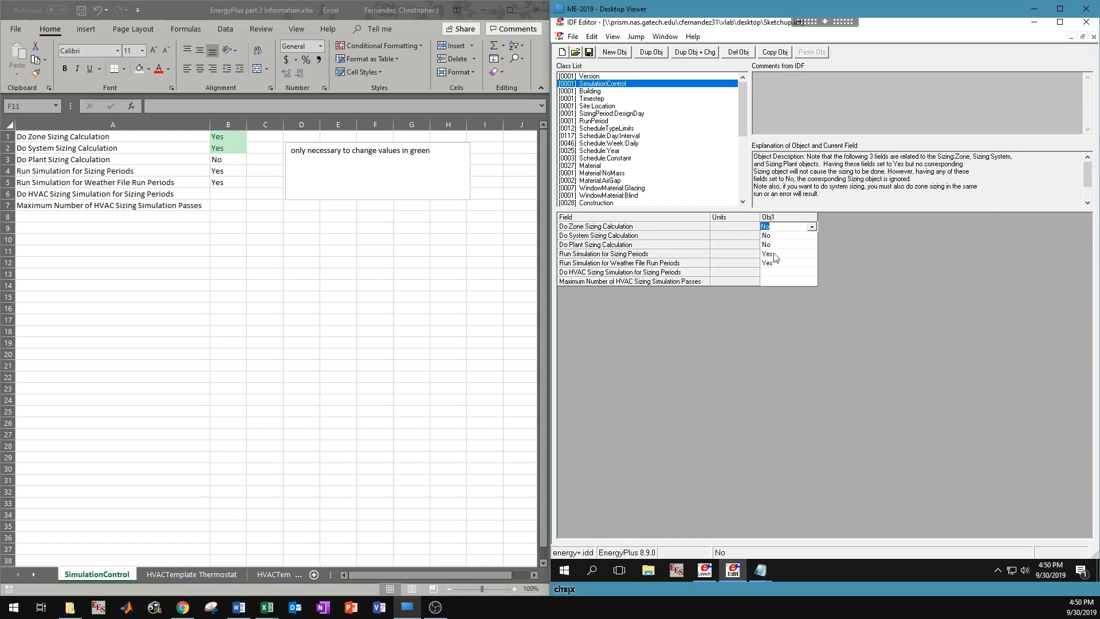
pyautogui.doubleClick(778, 236)
pyautogui.click(776, 263)
pyautogui.click(779, 245)
# Display the HVACTemplate Thermostat reference worksheet and expand the IDF class list to include empty classes.
pyautogui.click(191, 572)
pyautogui.click(629, 173)
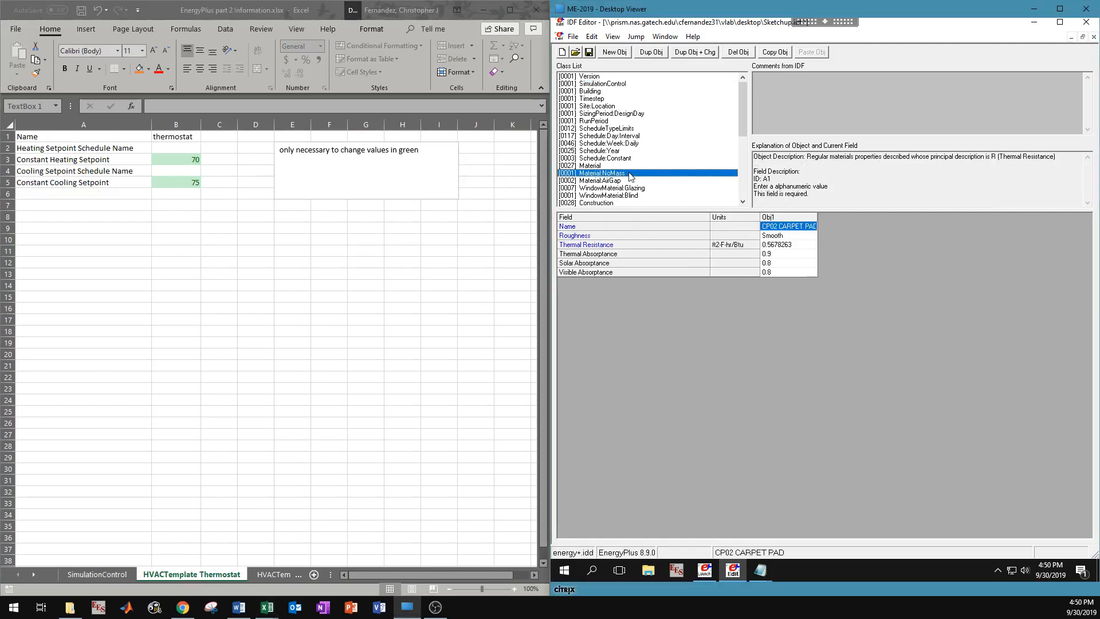
pyautogui.hotkey('ctrl', 'l')
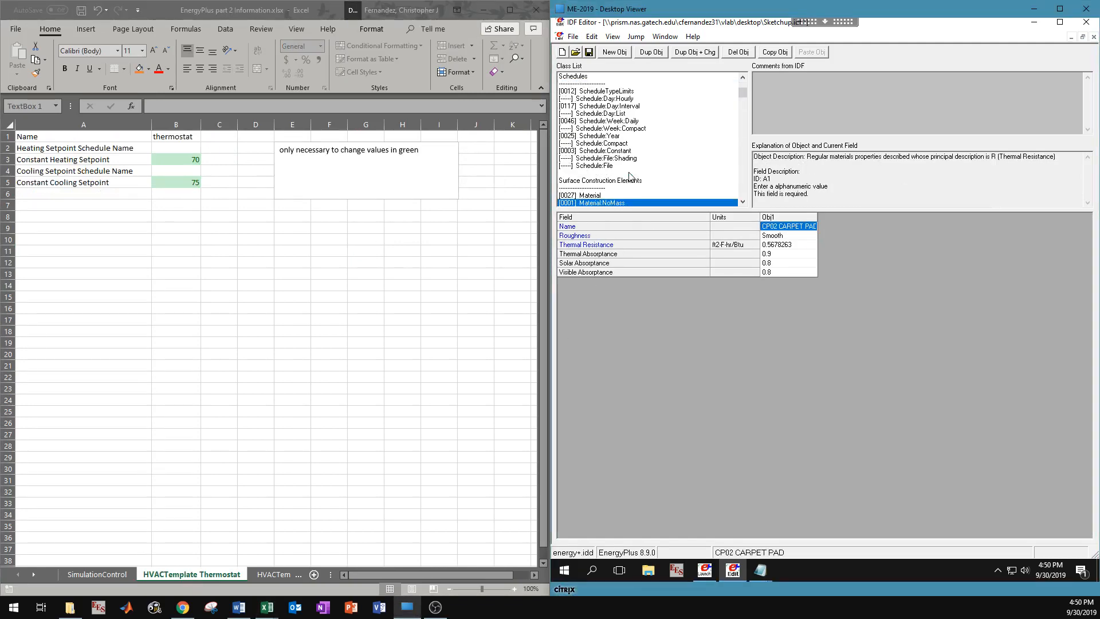
# Add a new HVACTemplate:Thermostat object from the HVAC Templates group.
pyautogui.scroll(-20, 630, 176)
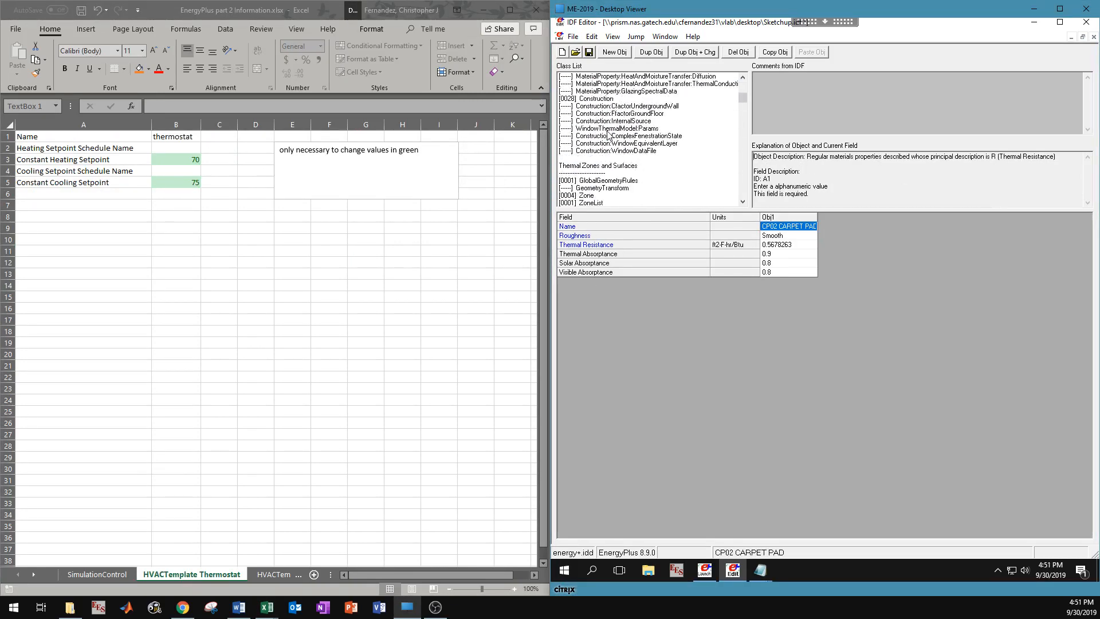
pyautogui.scroll(-20, 609, 138)
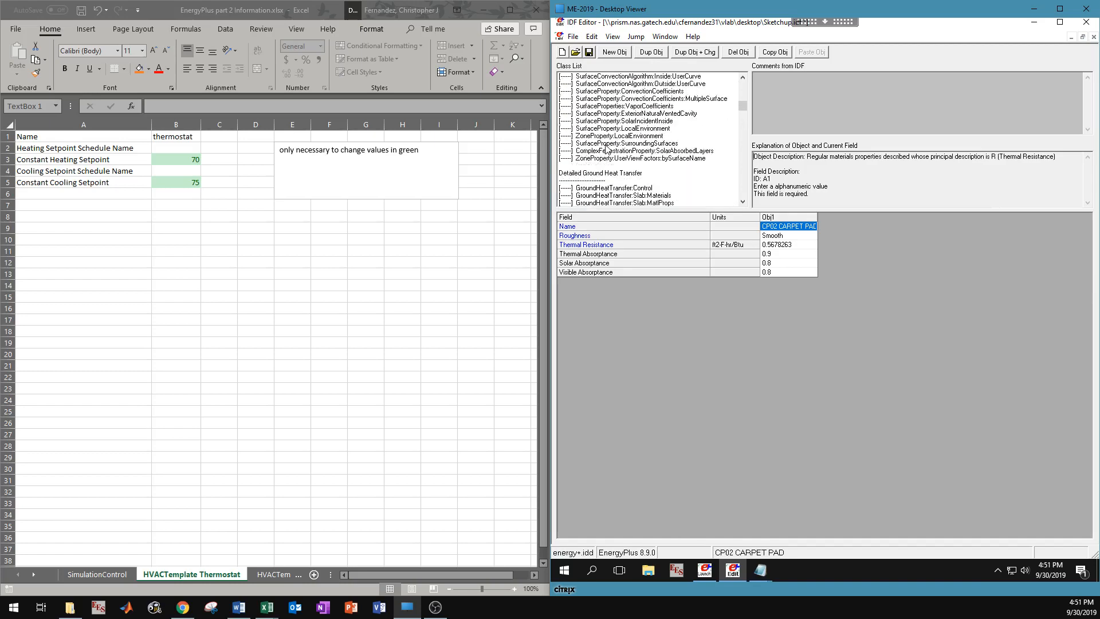
pyautogui.scroll(-20, 606, 149)
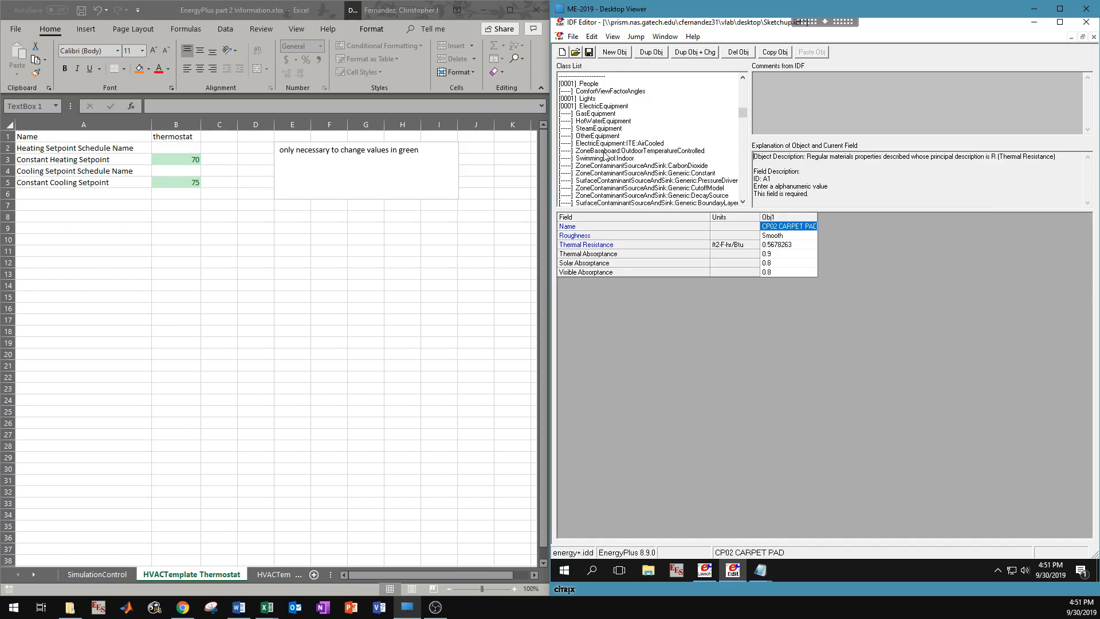
pyautogui.scroll(-20, 604, 155)
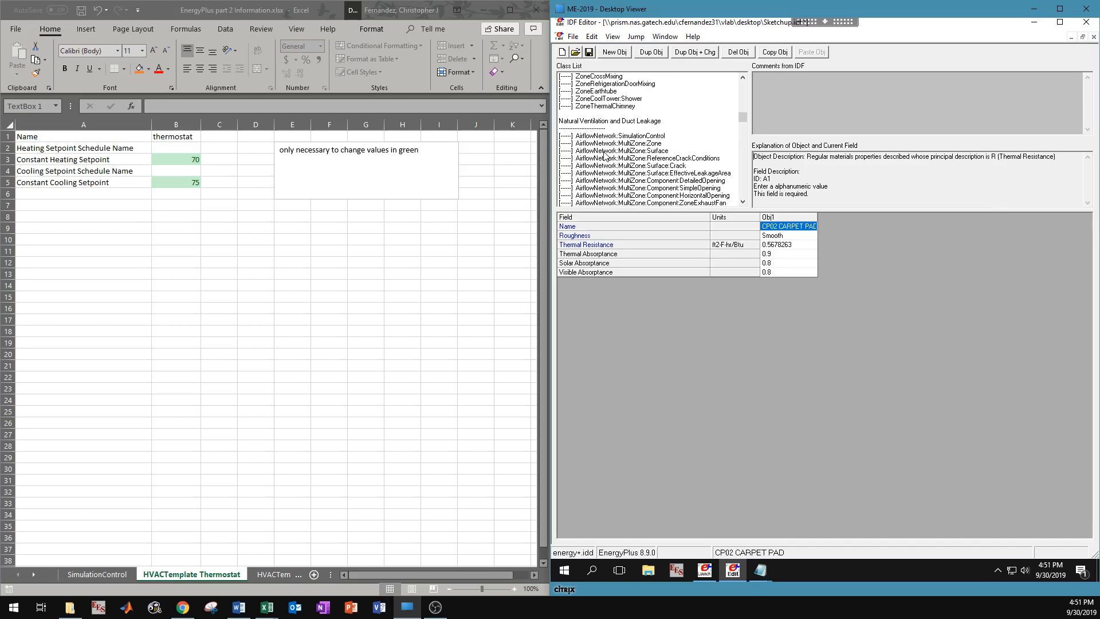
pyautogui.scroll(-15, 604, 154)
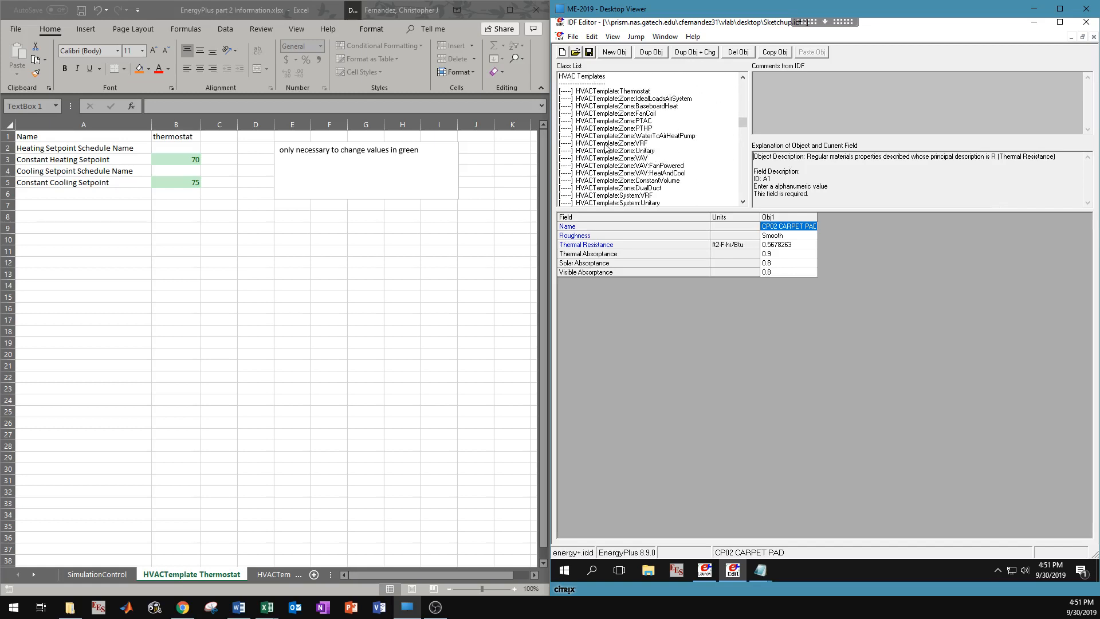
pyautogui.click(630, 91)
pyautogui.click(614, 52)
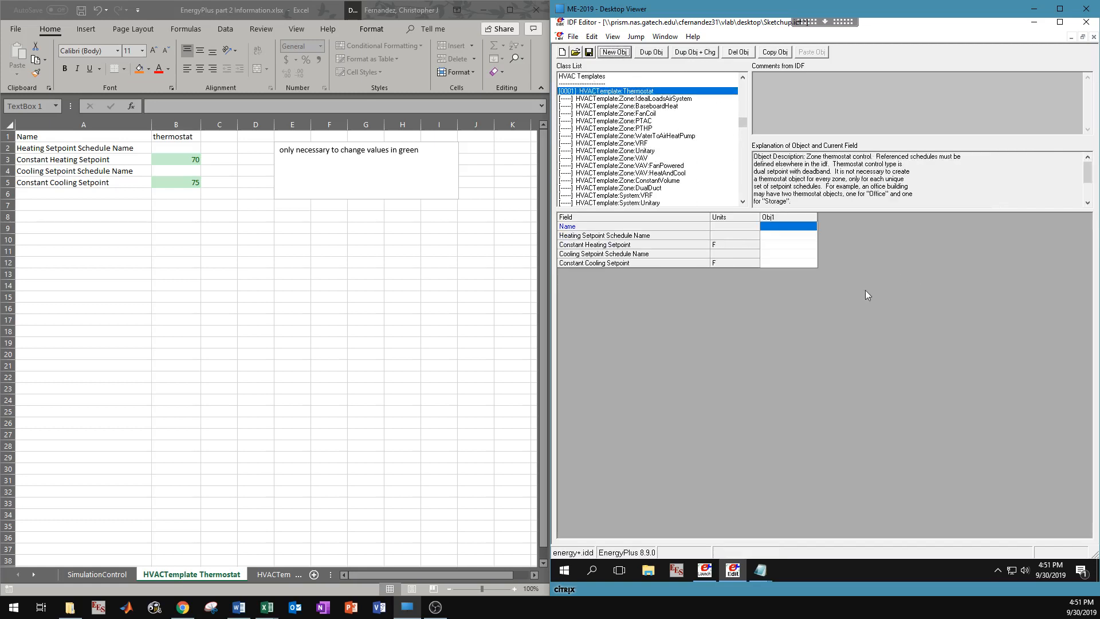
# Name the new object "thermostat" and set its constant heating setpoint to 70 F and constant cooling setpoint to 75 F.
pyautogui.click(813, 229)
pyautogui.write('thermostat')
pyautogui.press('Return')
pyautogui.click(806, 248)
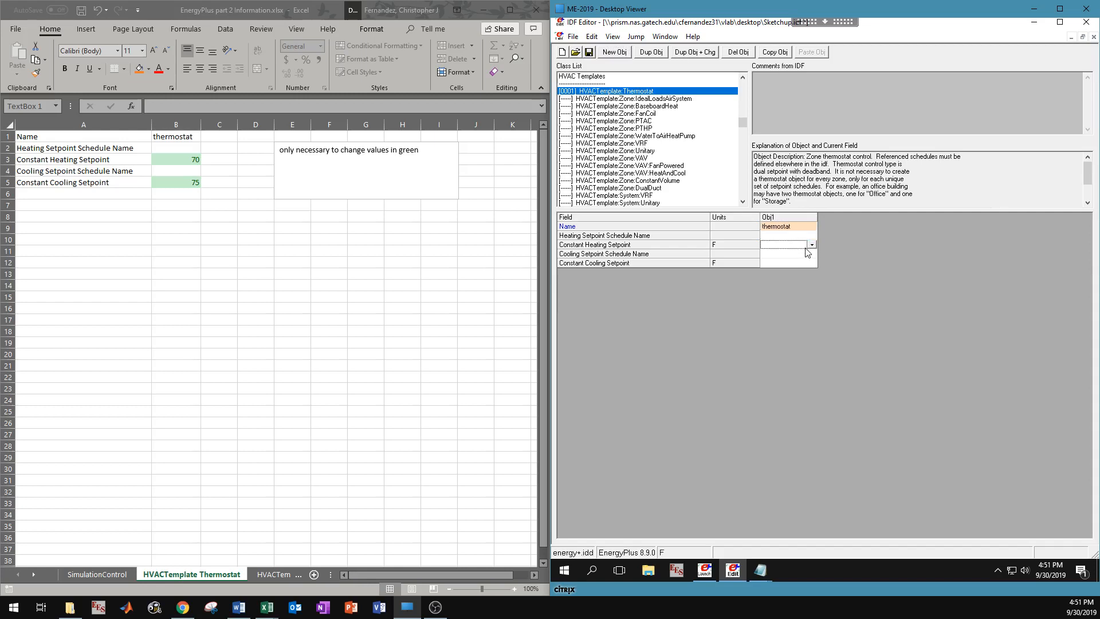
pyautogui.write('70')
pyautogui.press('Return')
pyautogui.press('Return')
pyautogui.write('75')
# Display the HVACTemplate Zone VAV worksheet and add a new HVACTemplate:Zone:VAV object assigned to Thermal Zone 1.
pyautogui.click(264, 571)
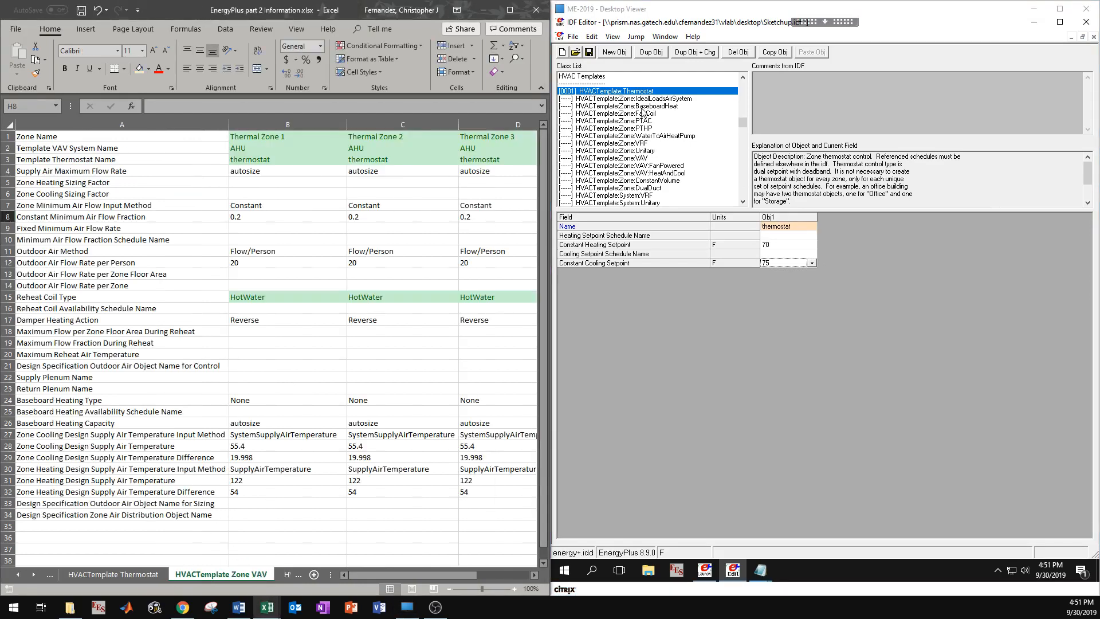
pyautogui.click(648, 159)
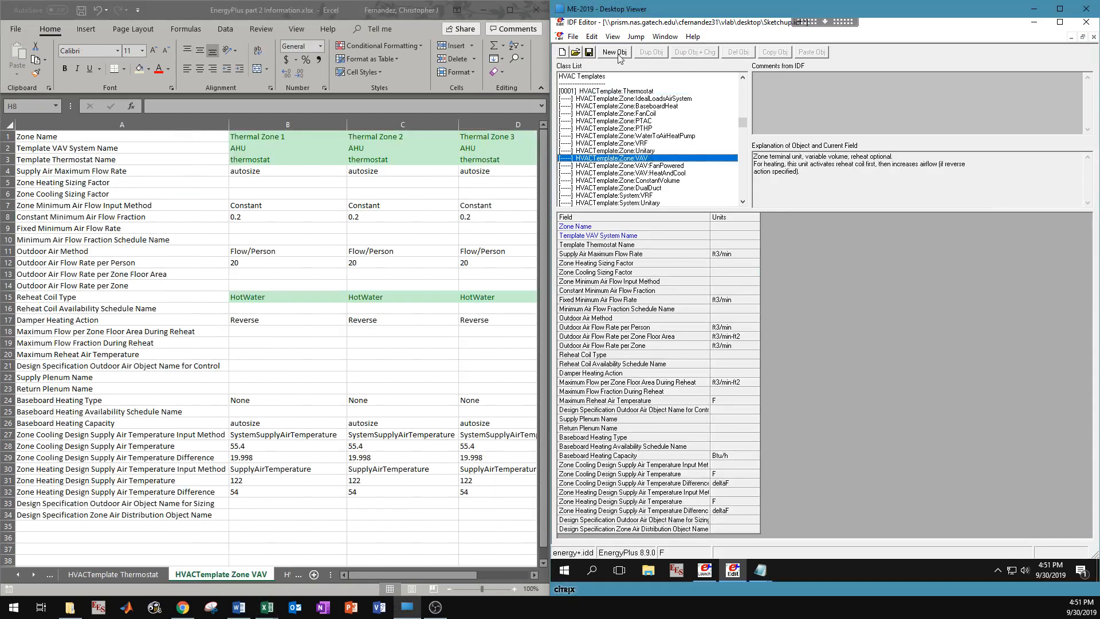
pyautogui.click(616, 53)
pyautogui.click(793, 226)
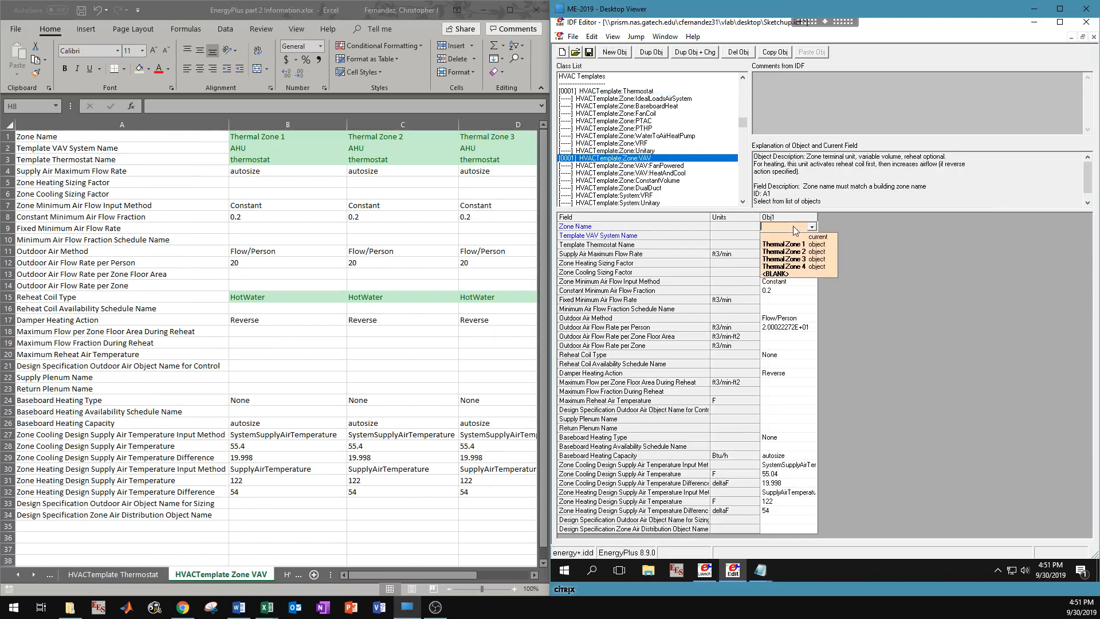
pyautogui.click(797, 247)
# Set the Template VAV System Name of the Thermal Zone 1 VAV object to AHU.
pyautogui.click(804, 235)
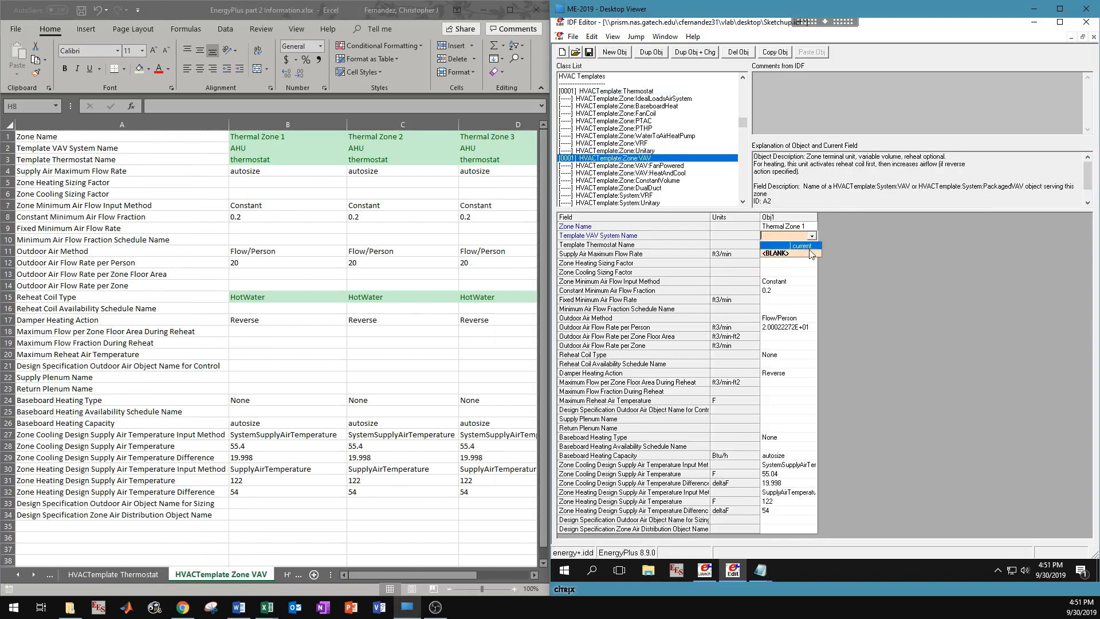
pyautogui.click(789, 236)
pyautogui.press('Return')
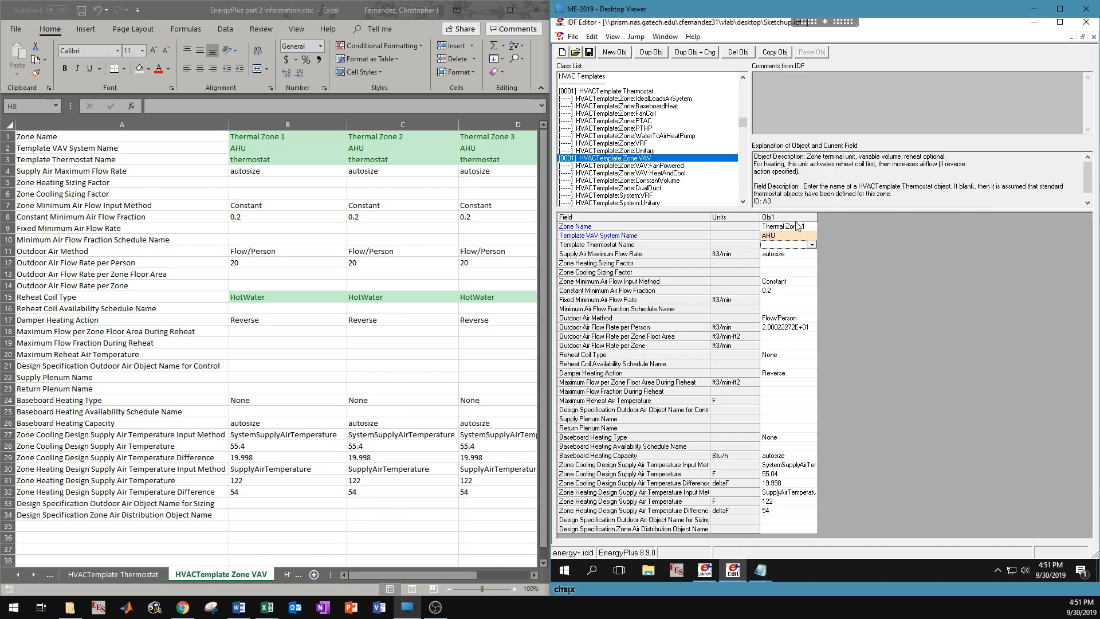
pyautogui.scroll(-1, 711, 188)
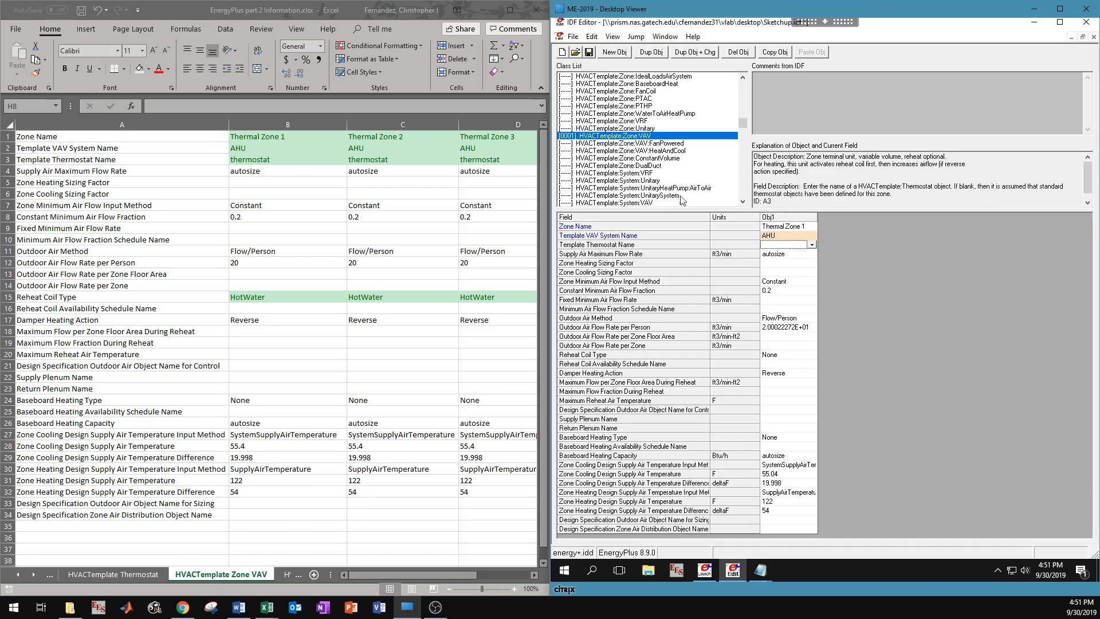
pyautogui.click(633, 203)
pyautogui.click(631, 137)
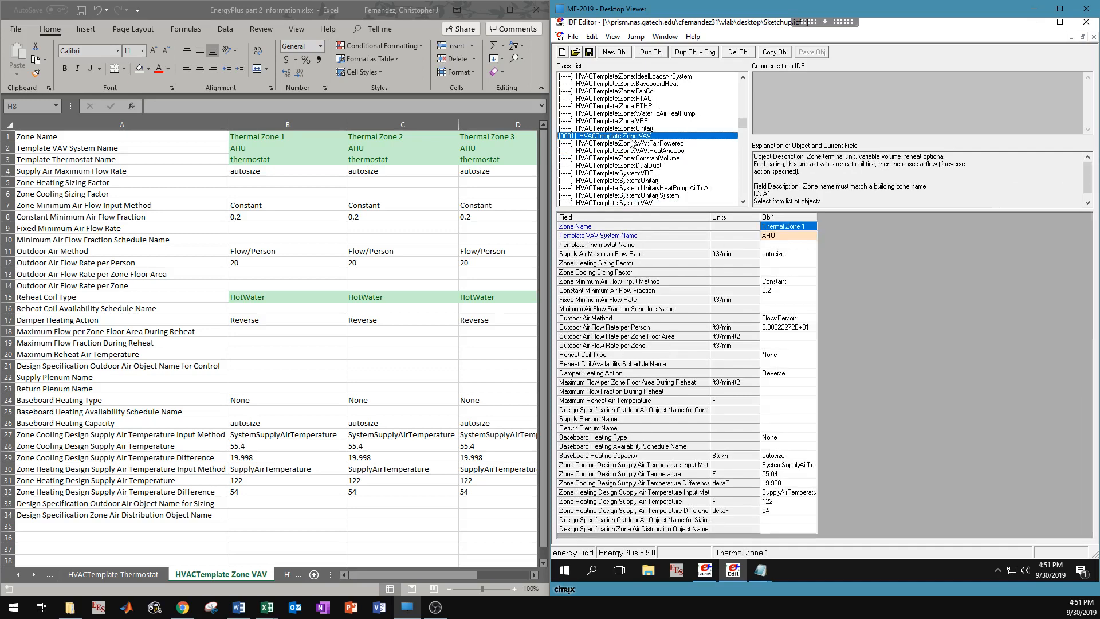
pyautogui.click(786, 236)
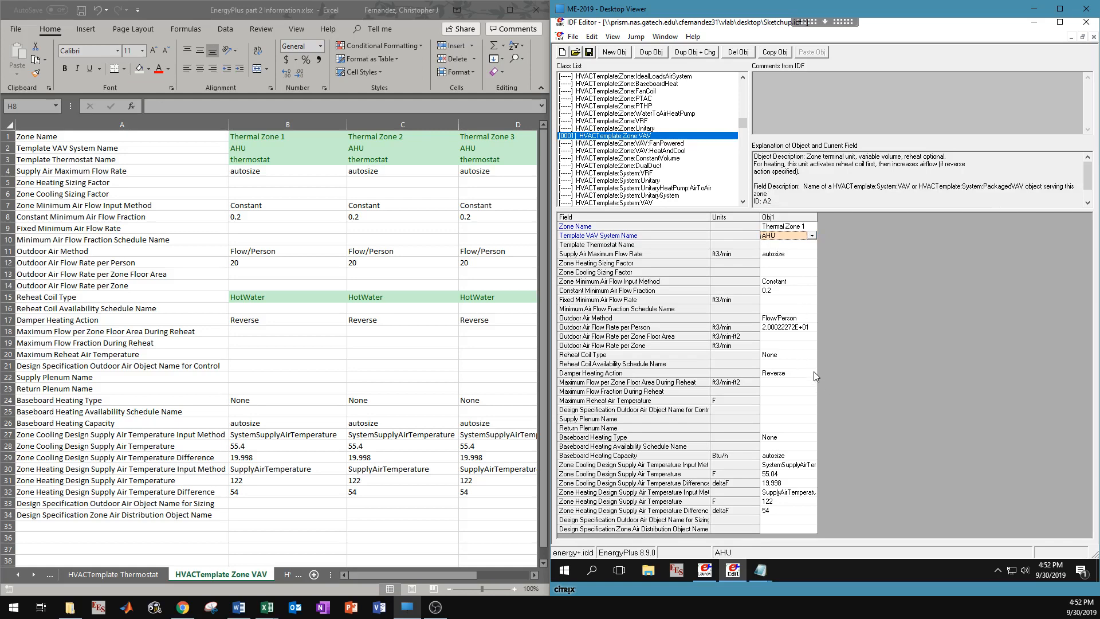
# Set the Reheat Coil Type of the Thermal Zone 1 VAV object to HotWater.
pyautogui.click(810, 356)
pyautogui.click(811, 355)
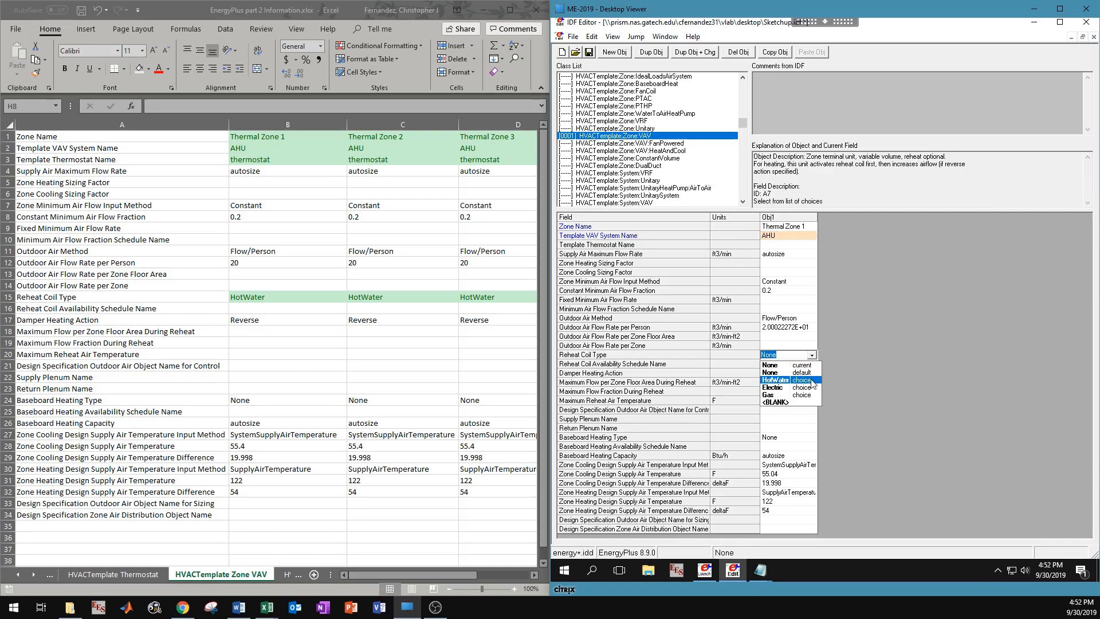
pyautogui.click(811, 380)
pyautogui.click(786, 236)
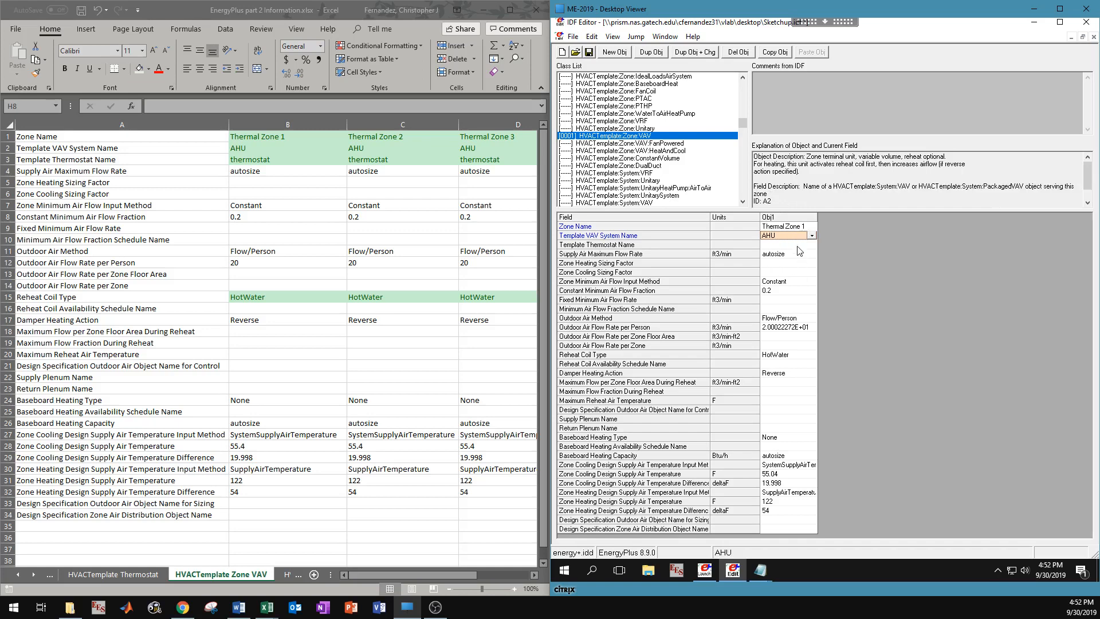
pyautogui.click(799, 246)
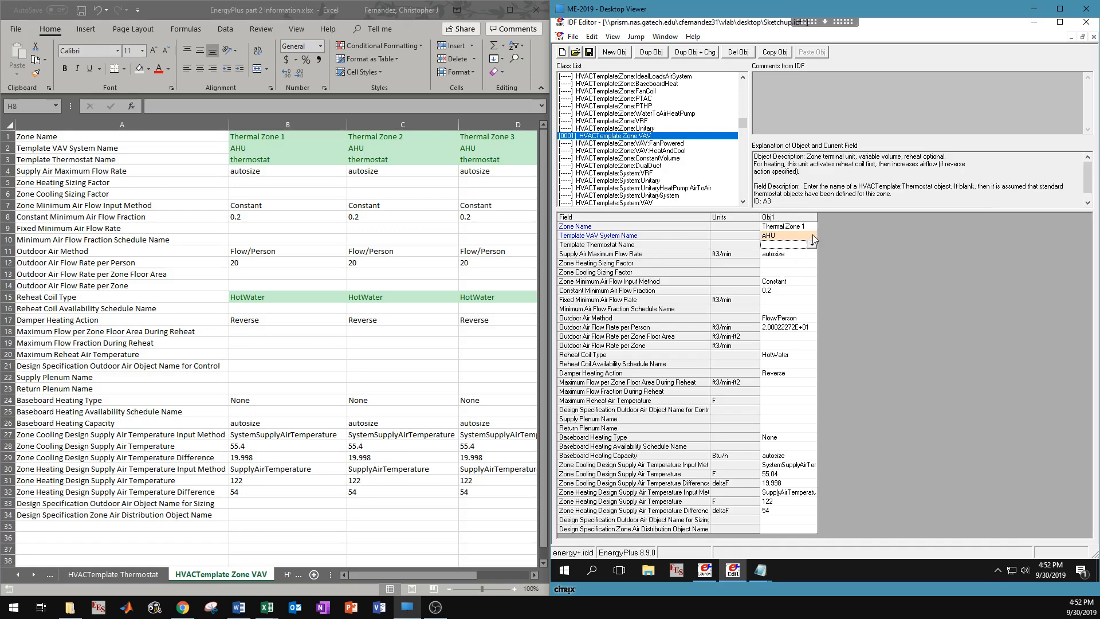
pyautogui.click(799, 236)
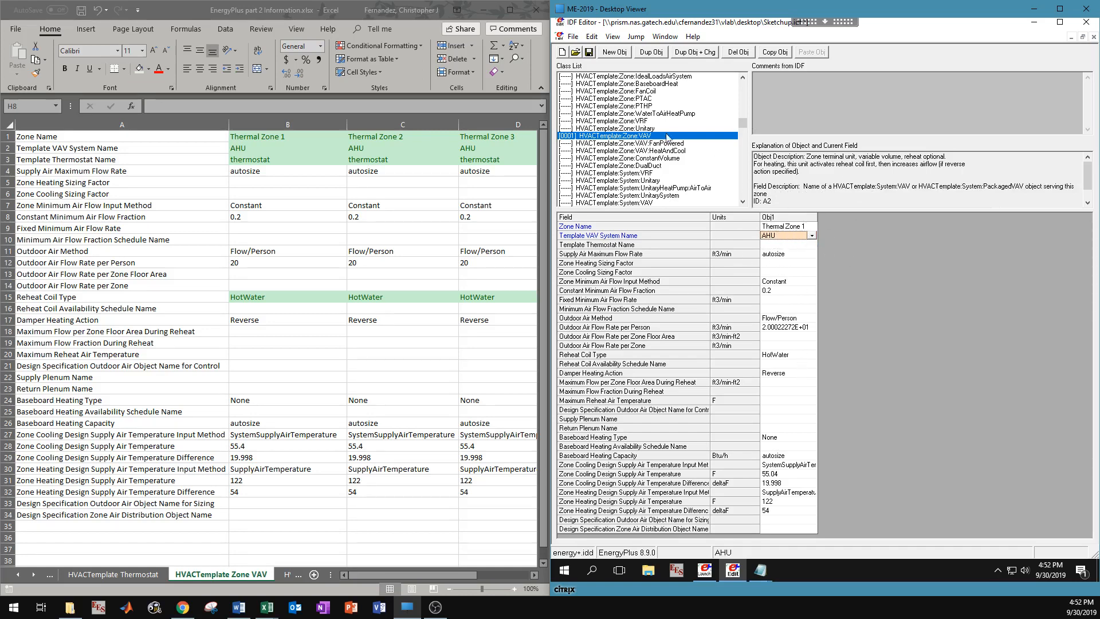
# Duplicate the Thermal Zone 1 VAV object three times.
pyautogui.click(646, 52)
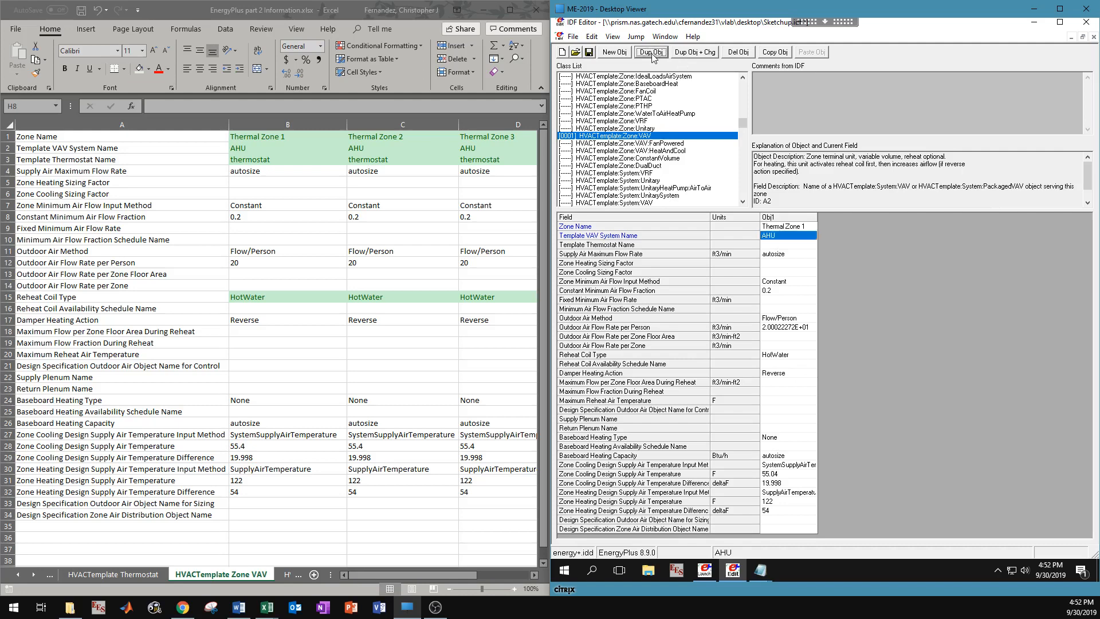
pyautogui.click(647, 52)
pyautogui.click(646, 52)
# Change the zone name of the second HVACTemplate:Zone:VAV object to Thermal Zone 2.
pyautogui.click(860, 226)
pyautogui.click(869, 227)
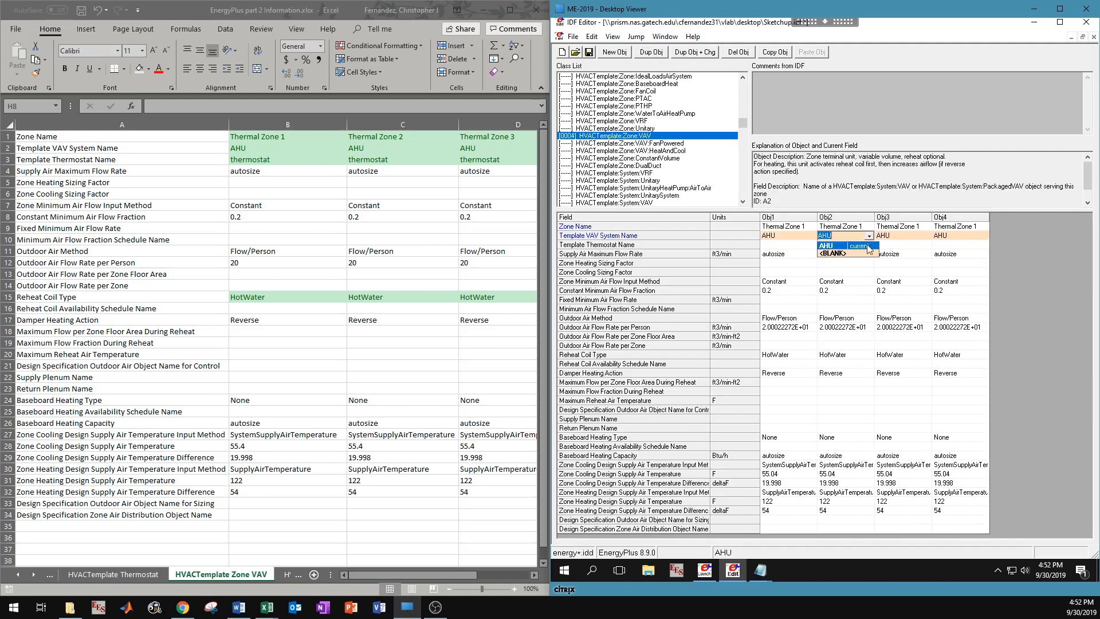
pyautogui.click(870, 226)
pyautogui.click(870, 227)
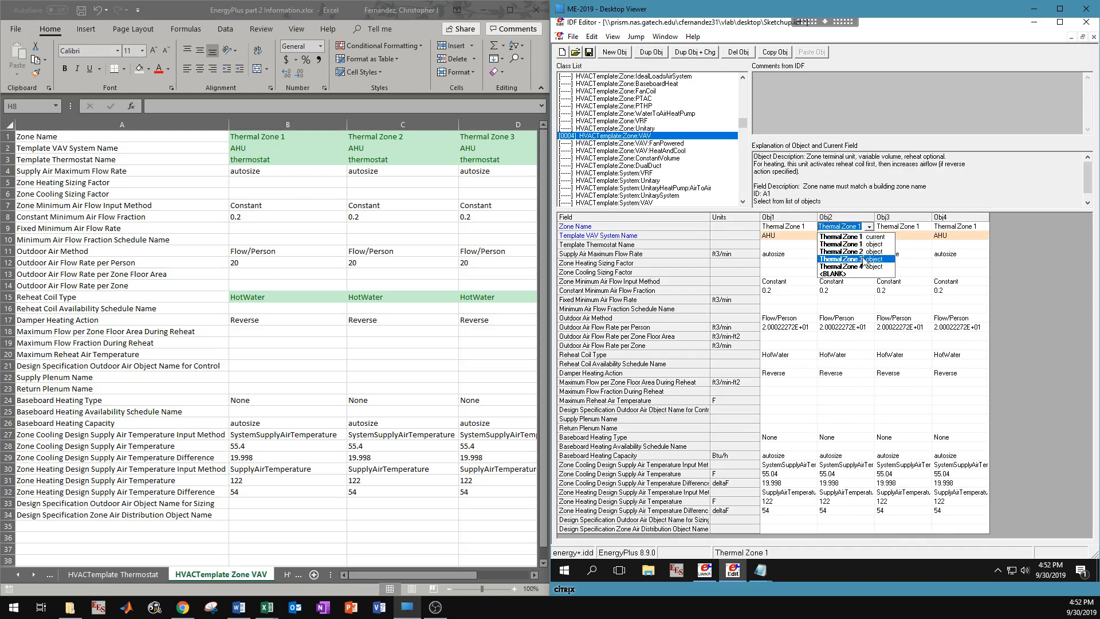
pyautogui.click(859, 243)
# Set the Template Thermostat Name to "thermostat" for all four HVACTemplate:Zone:VAV objects.
pyautogui.click(810, 247)
pyautogui.click(811, 246)
pyautogui.click(809, 263)
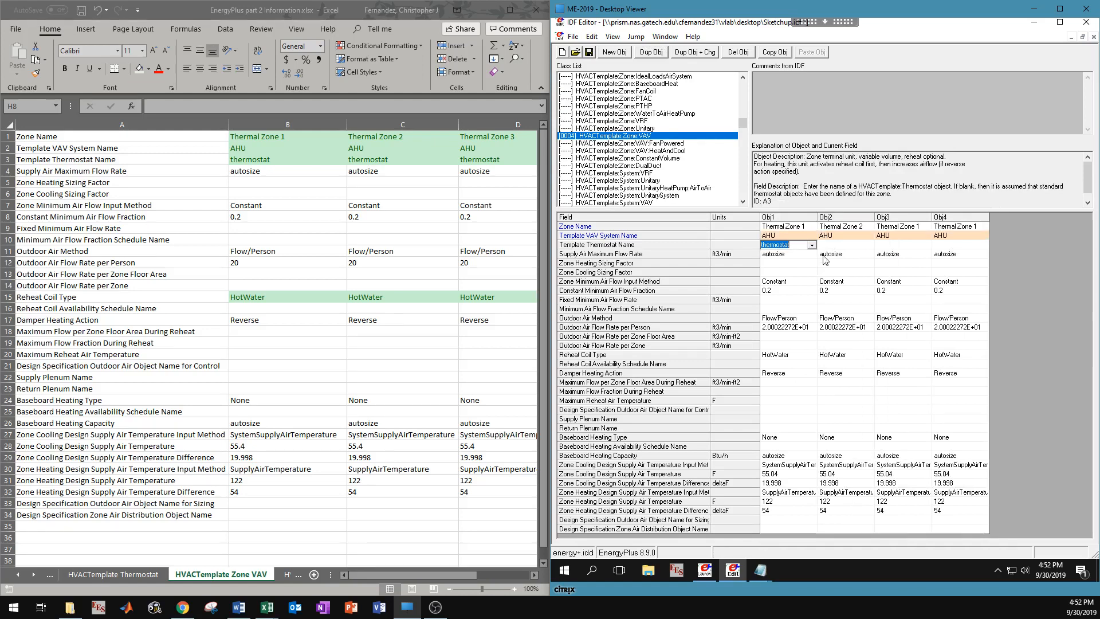
pyautogui.click(851, 245)
pyautogui.click(869, 245)
pyautogui.click(855, 263)
pyautogui.click(902, 246)
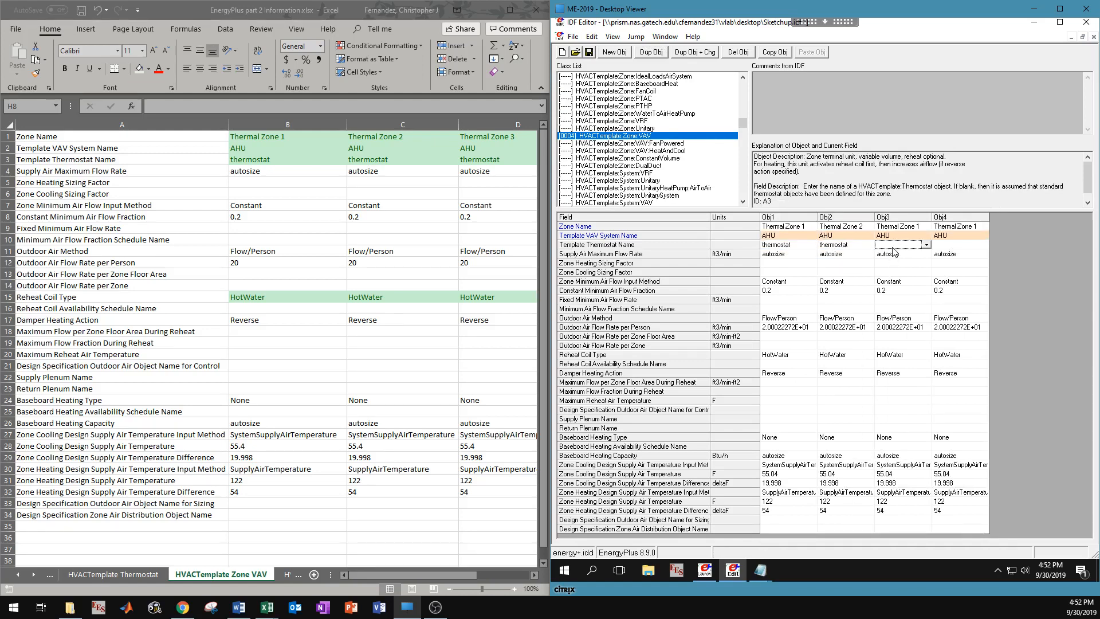
pyautogui.click(927, 245)
pyautogui.click(893, 262)
pyautogui.click(965, 246)
pyautogui.click(984, 246)
pyautogui.click(968, 263)
# Set the zone names of the third and fourth Zone:VAV objects to Thermal Zone 3 and Thermal Zone 4.
pyautogui.click(912, 227)
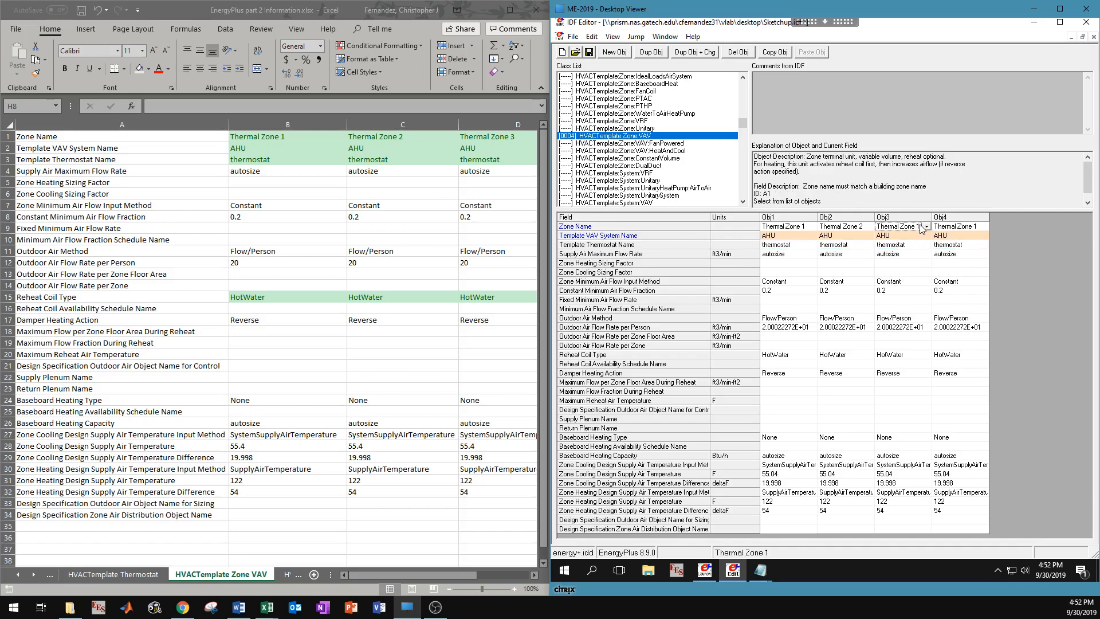
pyautogui.click(927, 227)
pyautogui.click(921, 260)
pyautogui.click(962, 227)
pyautogui.click(983, 227)
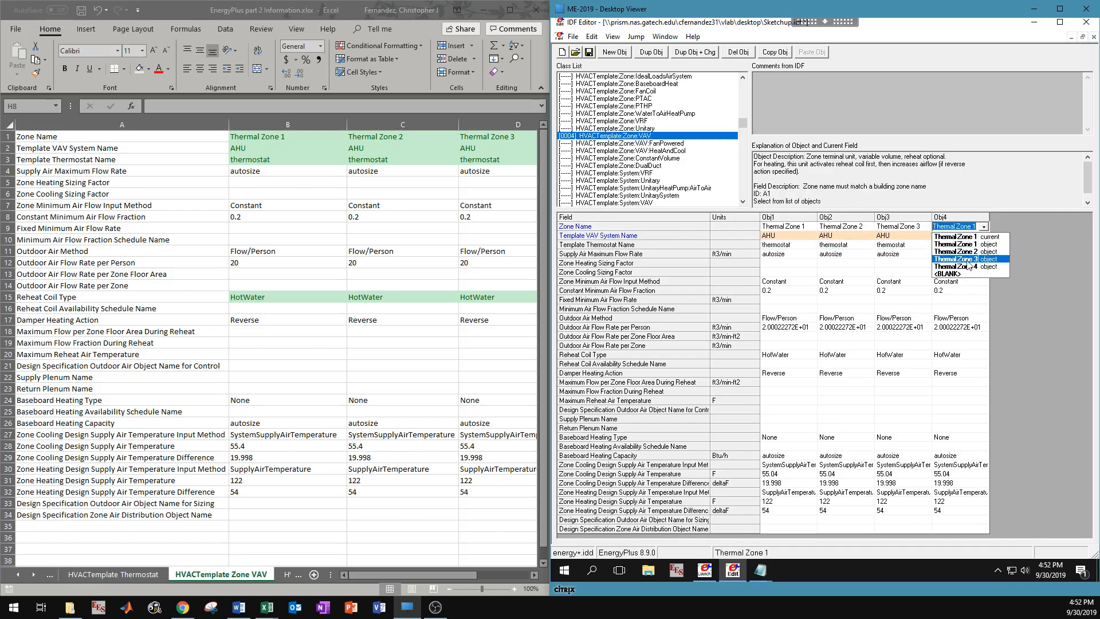
pyautogui.click(973, 262)
pyautogui.click(961, 266)
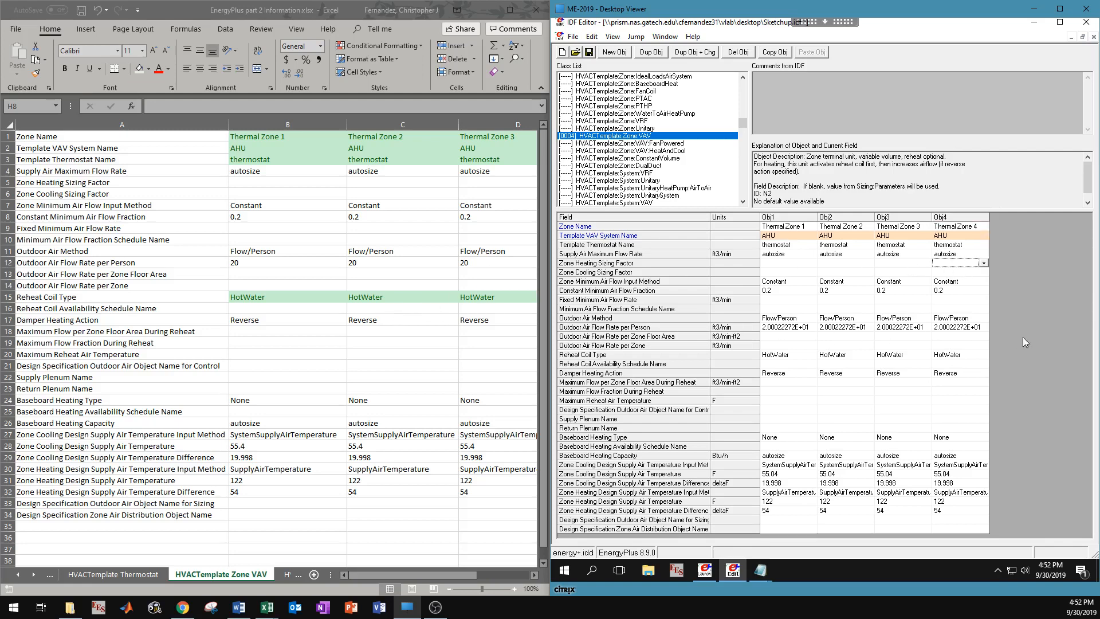
# Display the HVACTemplate System VAV worksheet, and add a new HVACTemplate:System:VAV object named AHU.
pyautogui.click(284, 574)
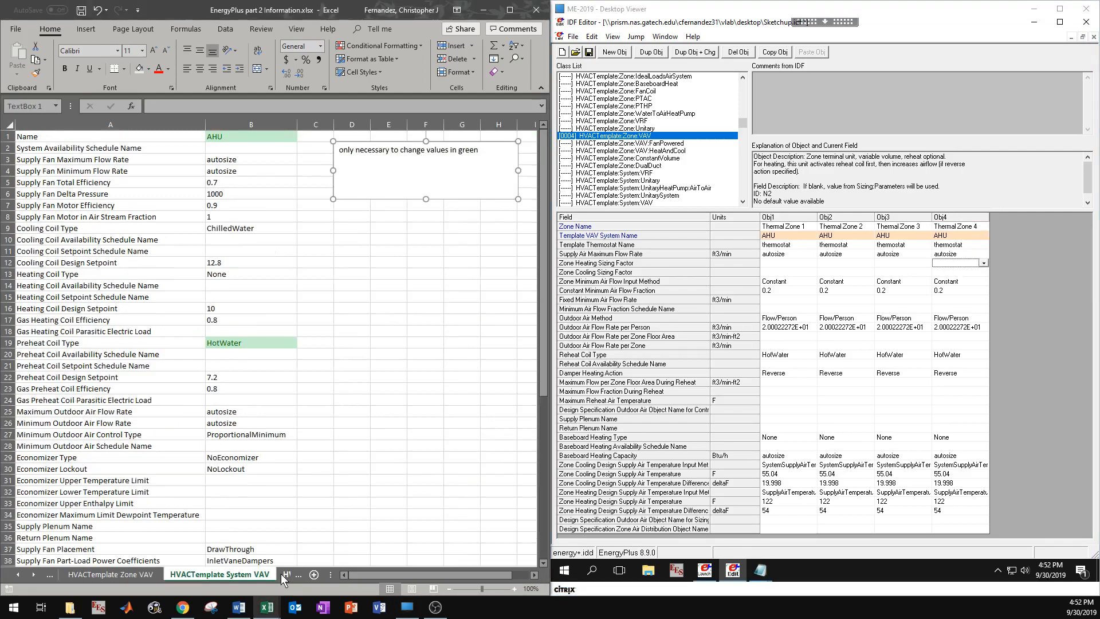
pyautogui.click(653, 202)
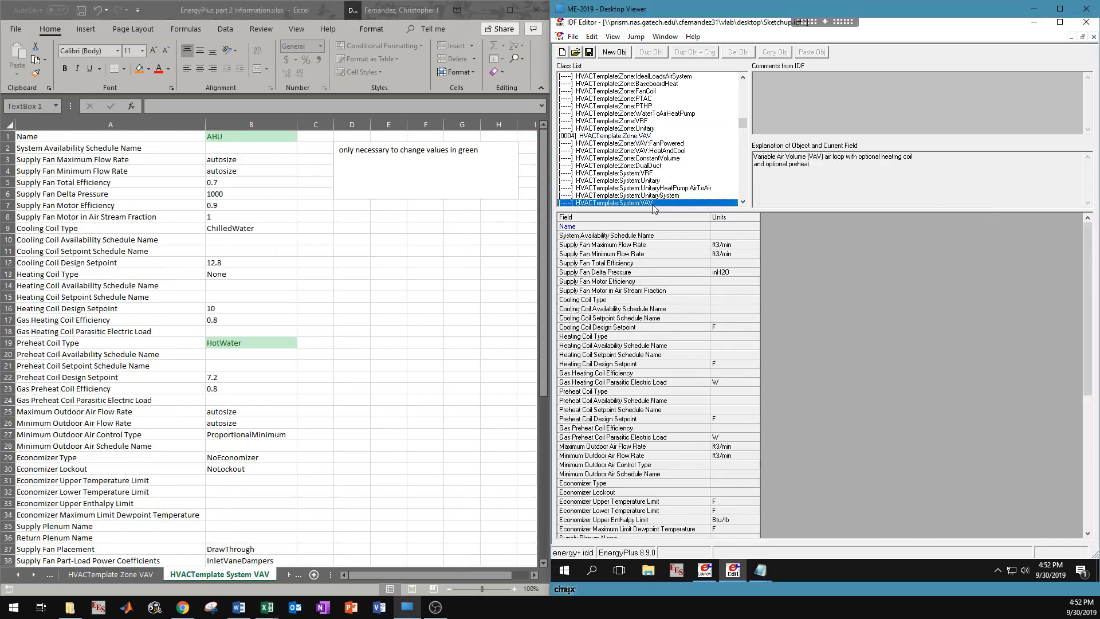
pyautogui.click(614, 52)
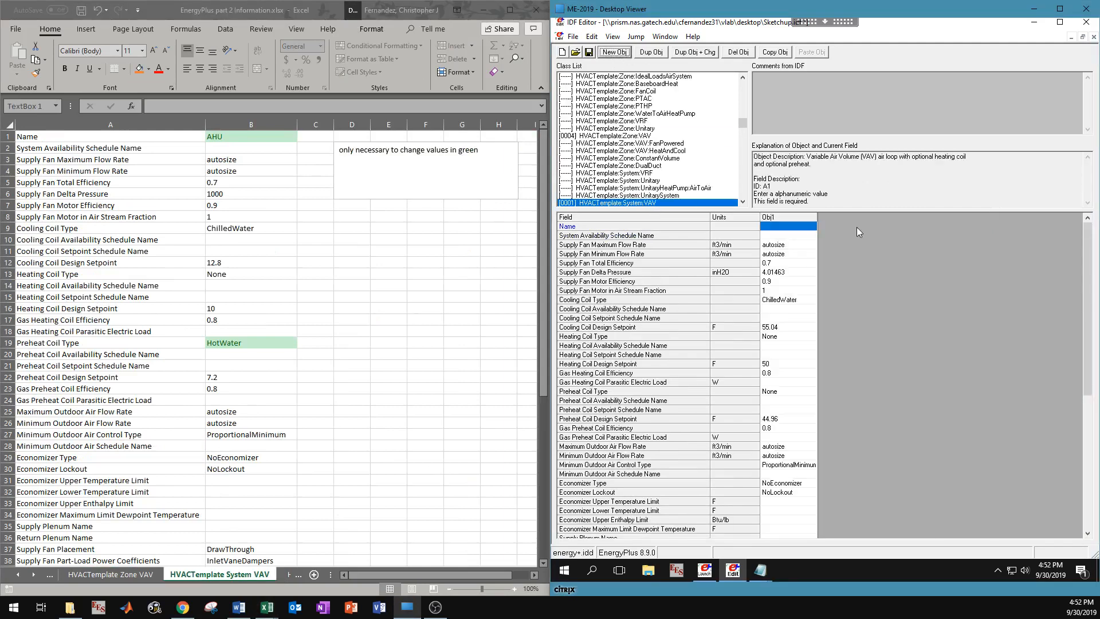
pyautogui.click(816, 227)
pyautogui.write('AHU')
pyautogui.press('Return')
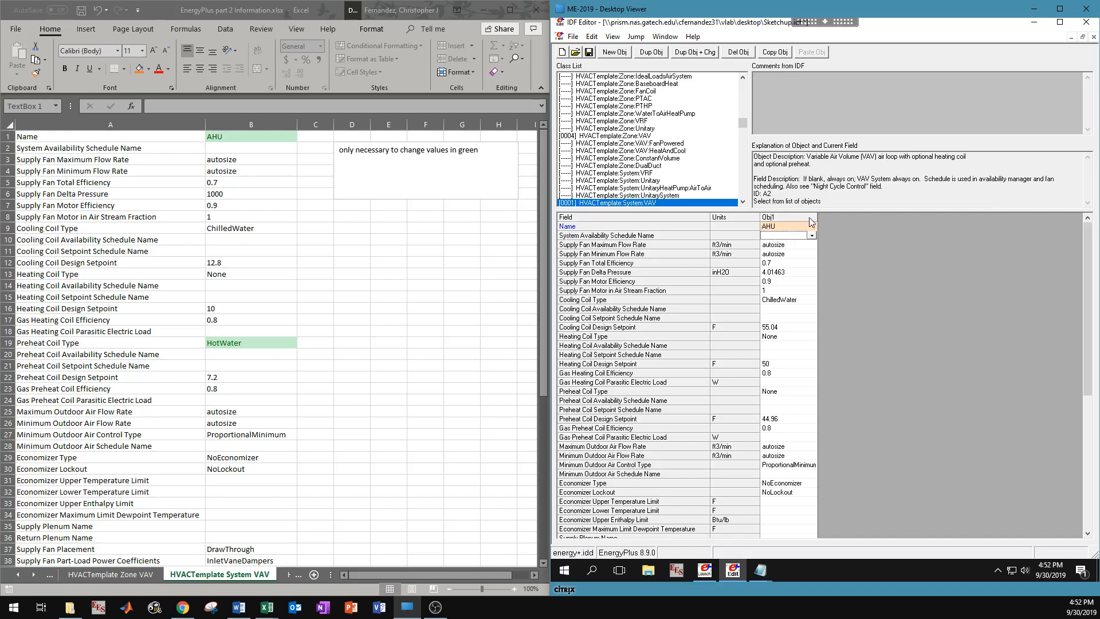
# Set the Preheat Coil Type of the AHU HVACTemplate:System:VAV object to HotWater.
pyautogui.click(802, 392)
pyautogui.click(812, 392)
pyautogui.click(776, 417)
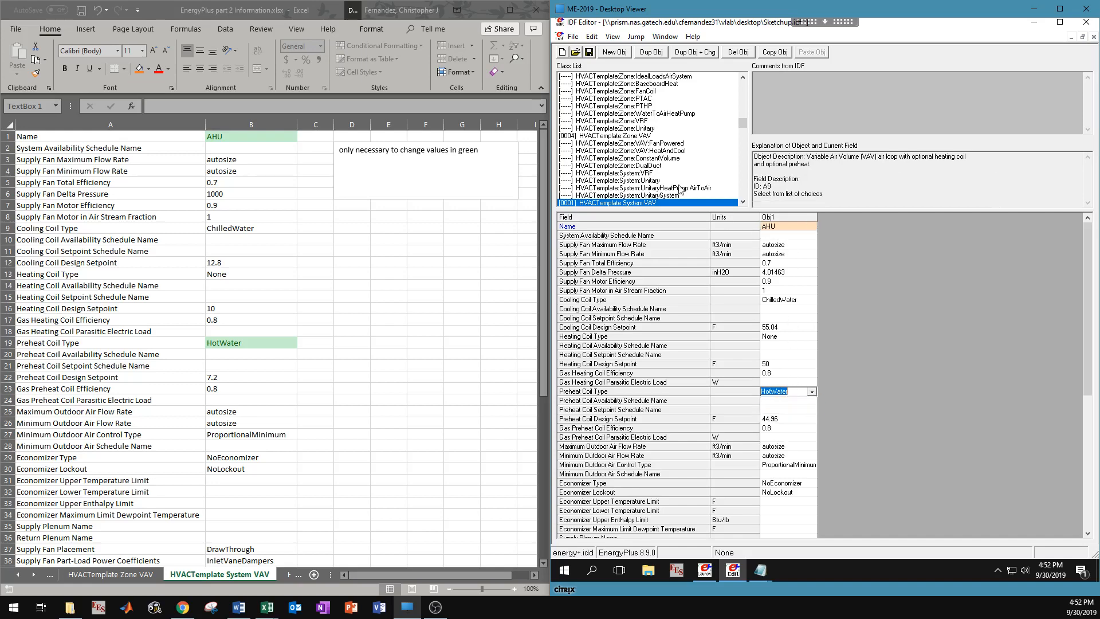
# Check the Template VAV System Name in the Zone:VAV objects, and compare the System:VAV object with its worksheet values.
pyautogui.click(651, 136)
pyautogui.click(786, 236)
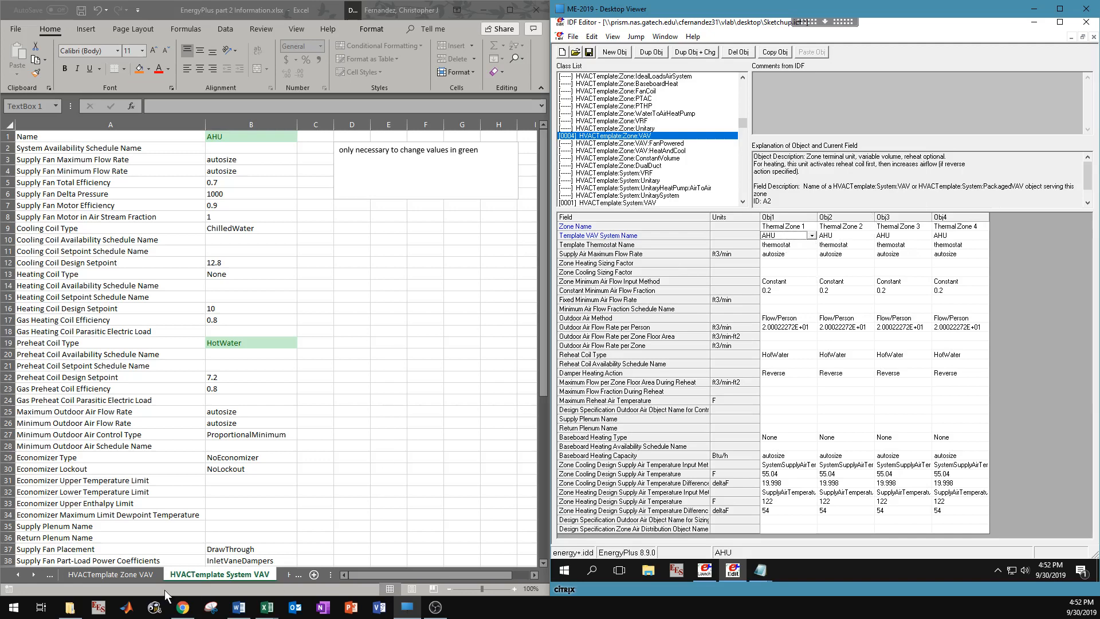
pyautogui.click(32, 573)
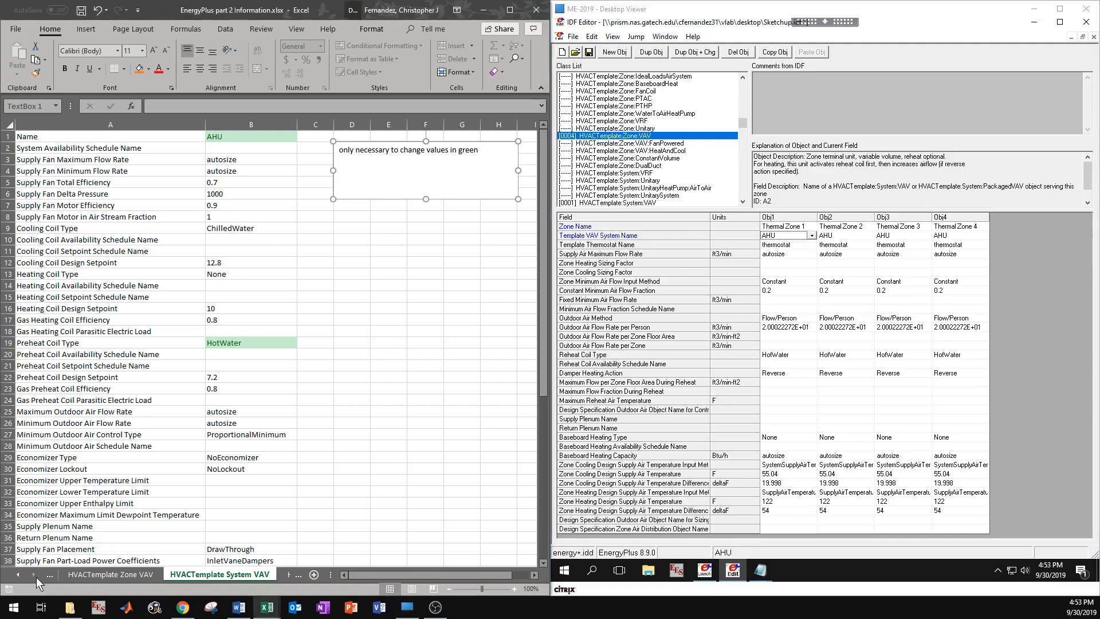
pyautogui.click(248, 252)
pyautogui.scroll(-11, 249, 298)
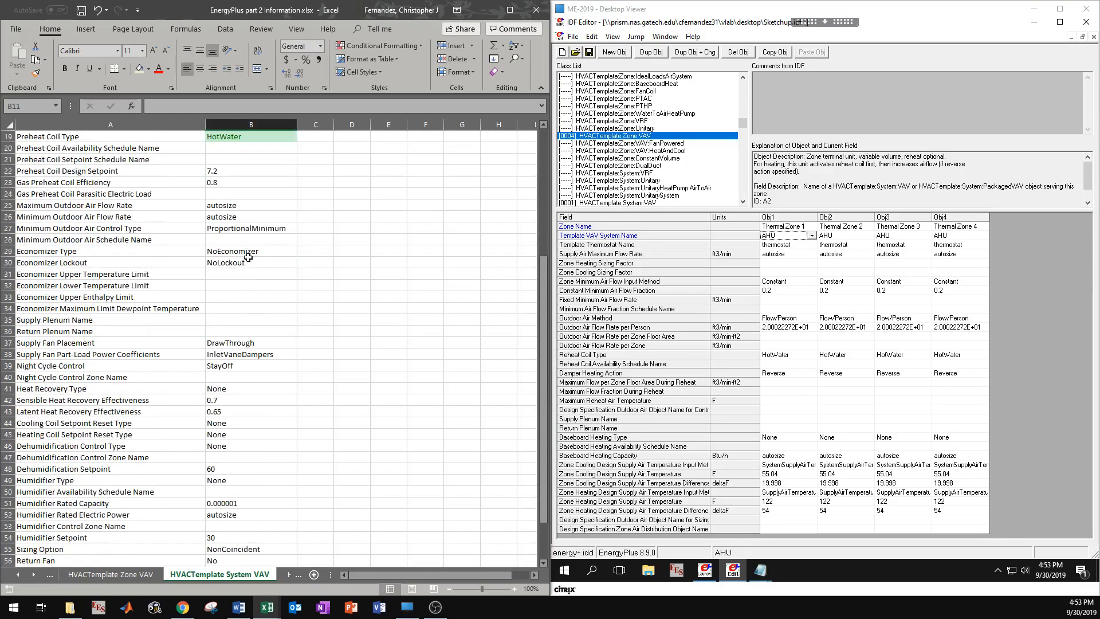
pyautogui.scroll(11, 251, 337)
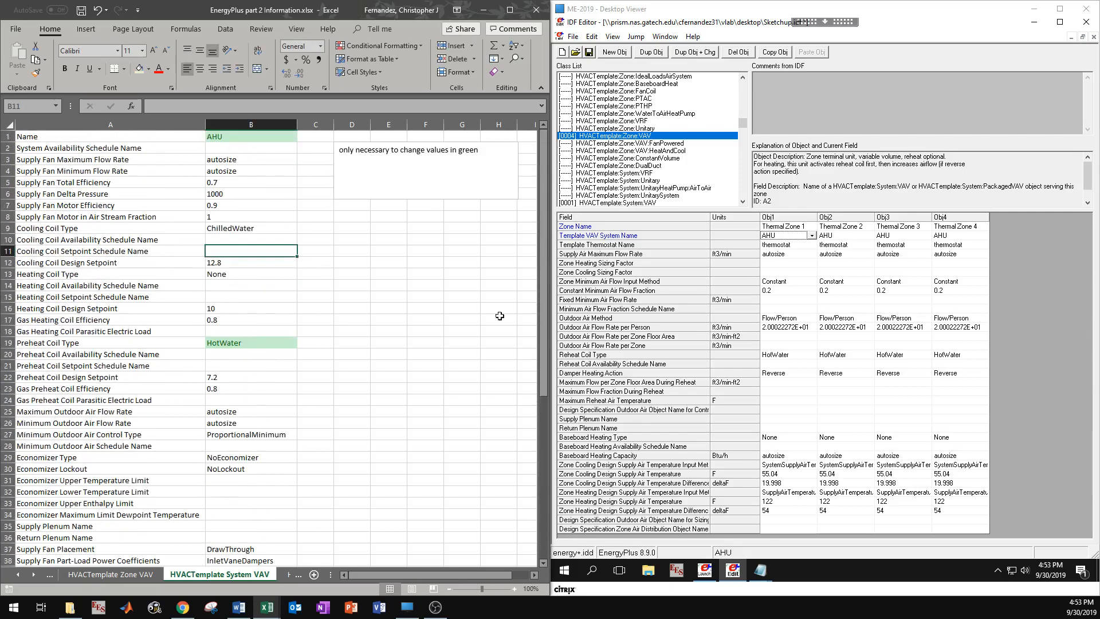
pyautogui.click(630, 202)
pyautogui.scroll(-3, 771, 303)
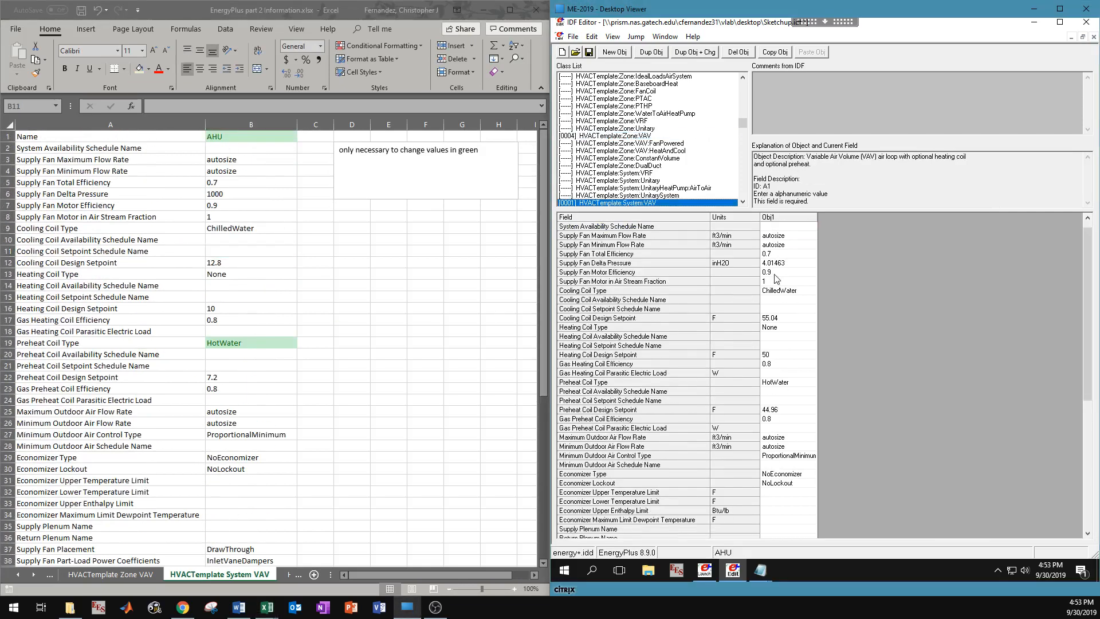
pyautogui.scroll(3, 768, 309)
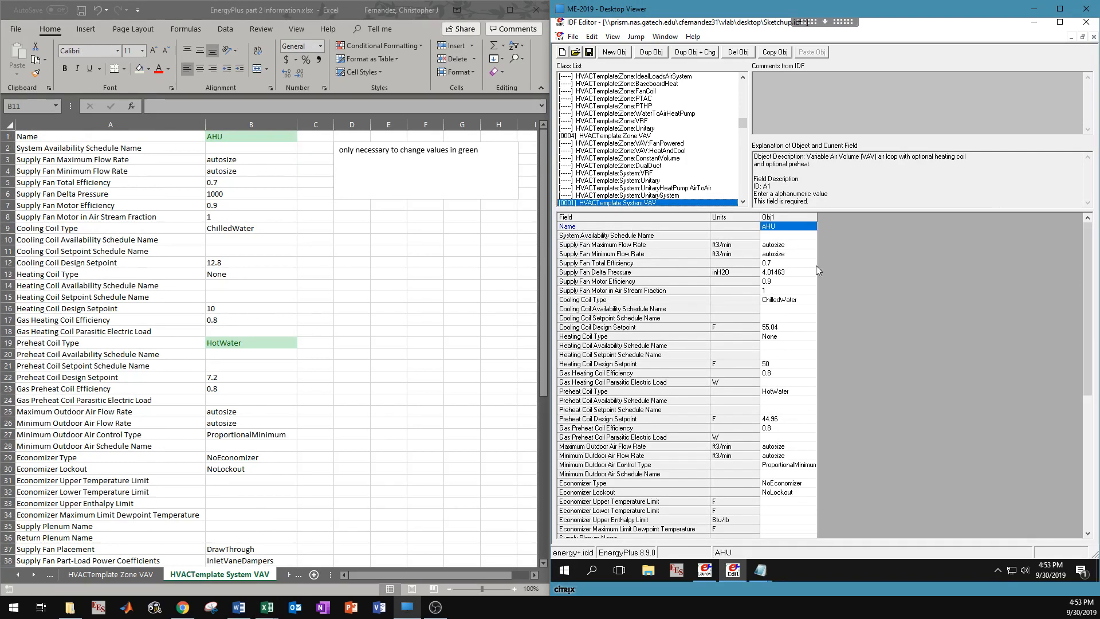
pyautogui.click(257, 323)
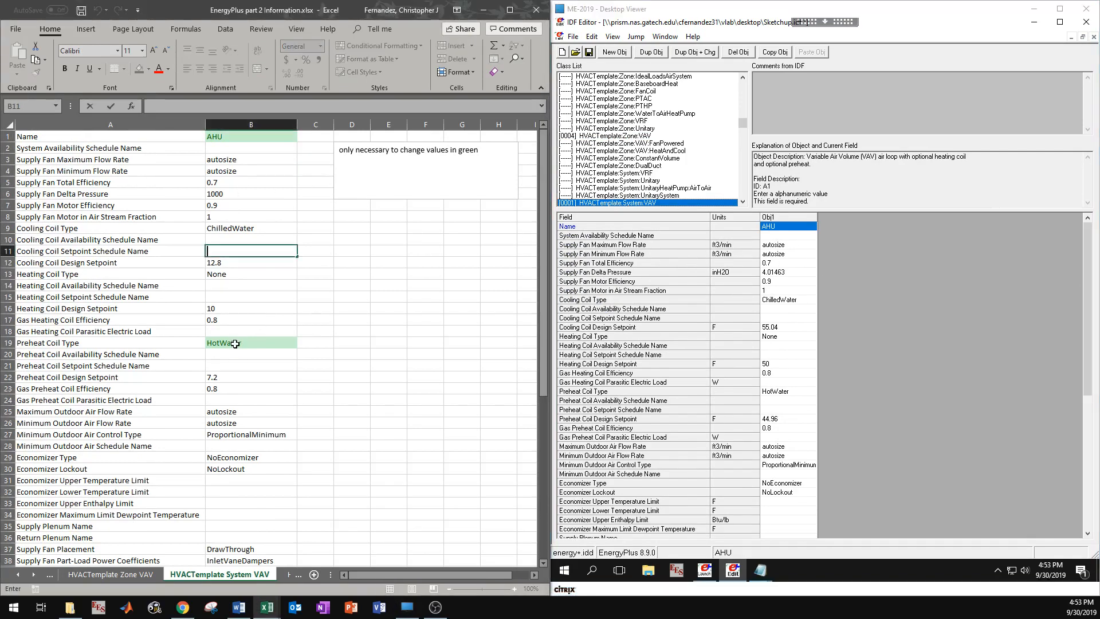
pyautogui.click(233, 343)
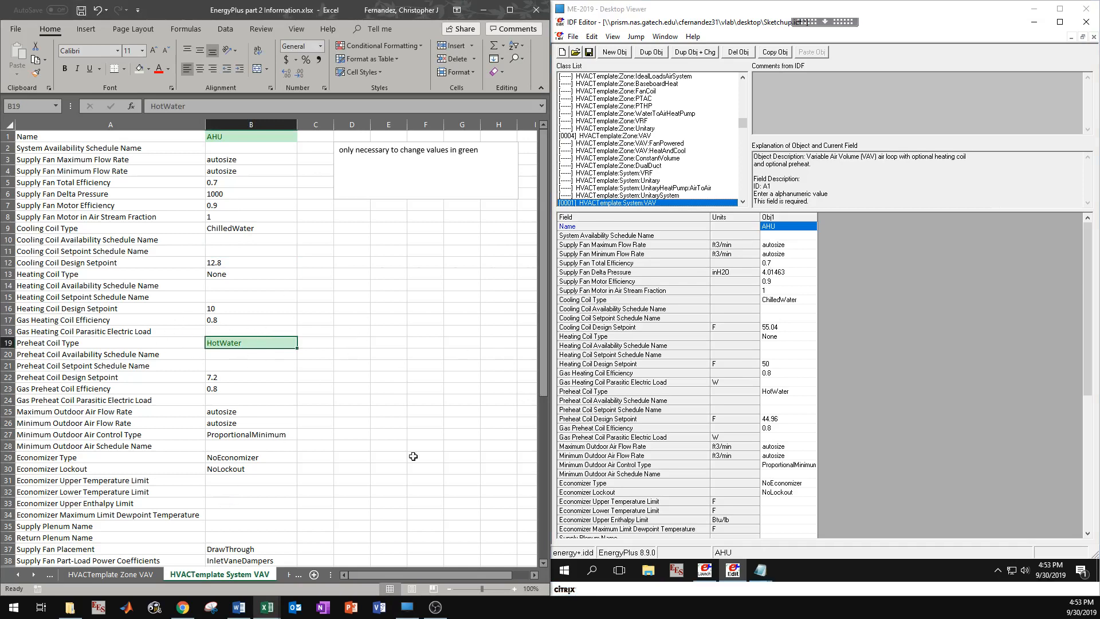
# Display the HVACTemplate plant ChilledWater worksheet, and add a new HVACTemplate:Plant:ChilledWaterLoop object named "chw loop".
pyautogui.click(36, 573)
pyautogui.click(35, 573)
pyautogui.click(93, 575)
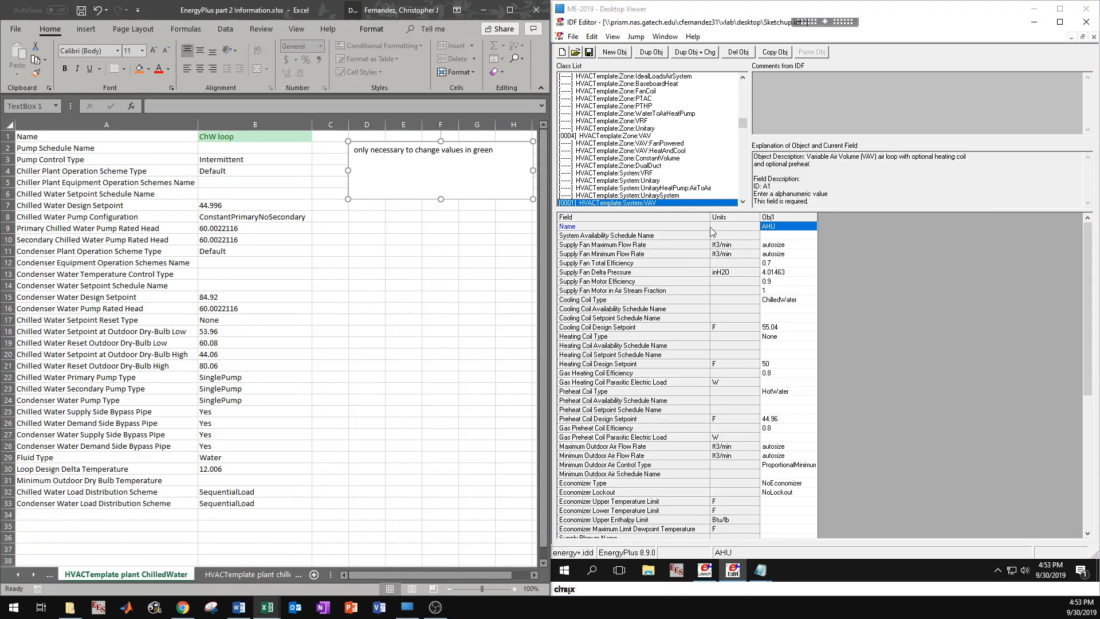
pyautogui.scroll(-3, 693, 189)
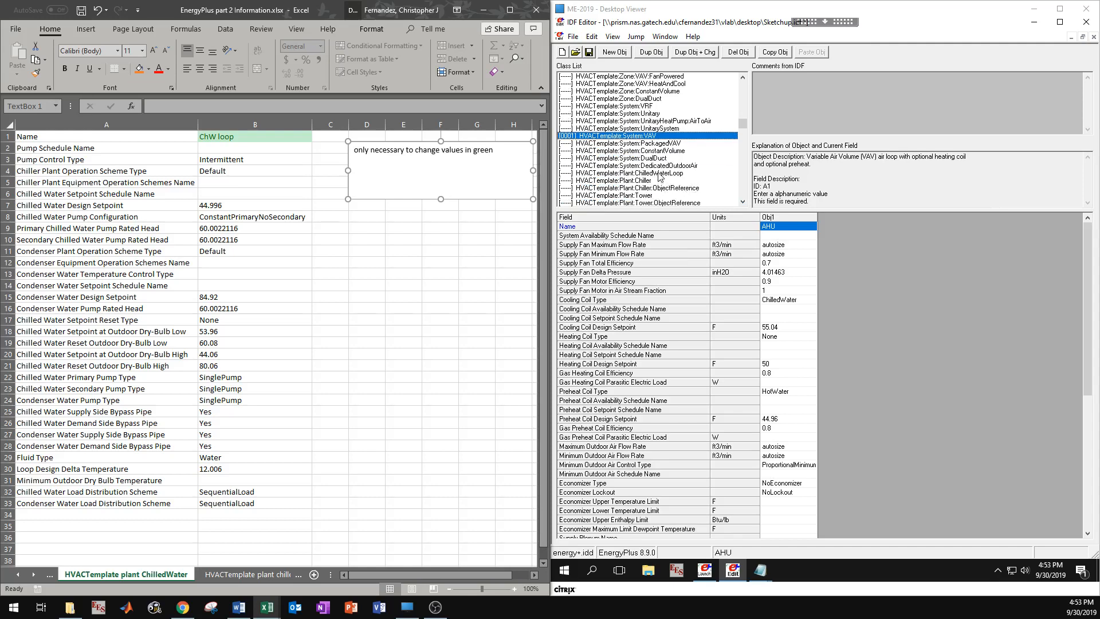
pyautogui.click(659, 181)
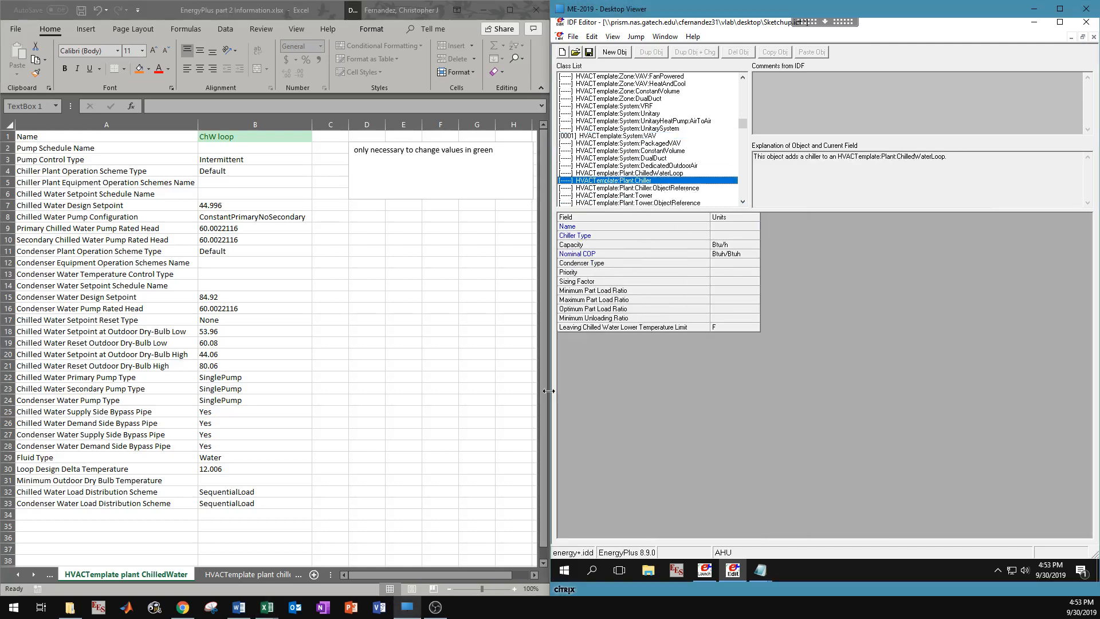
pyautogui.click(637, 173)
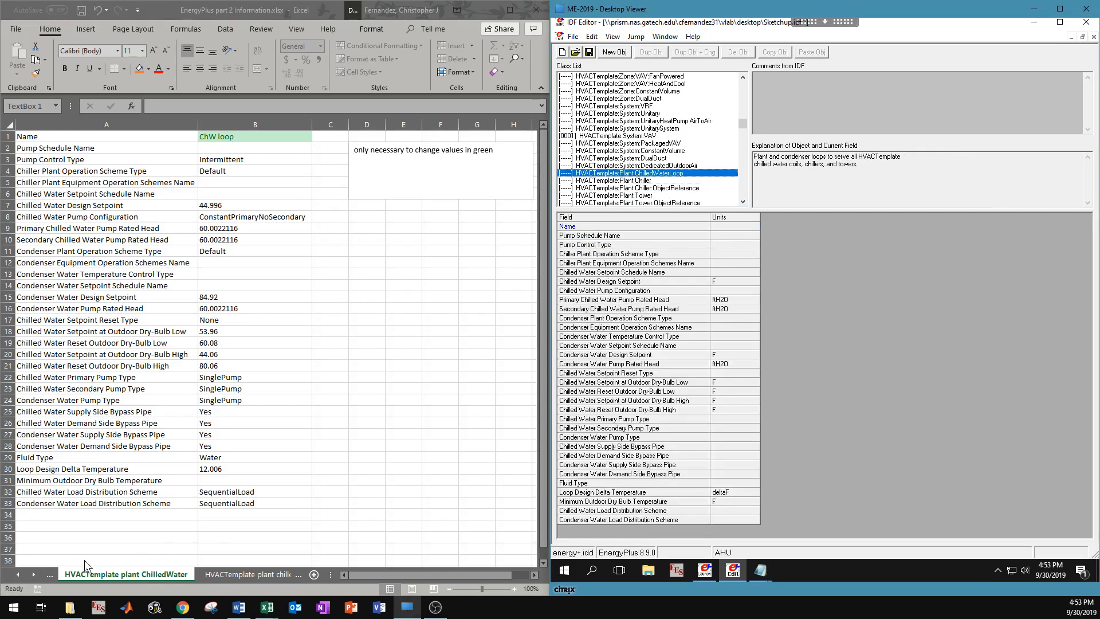
pyautogui.click(615, 53)
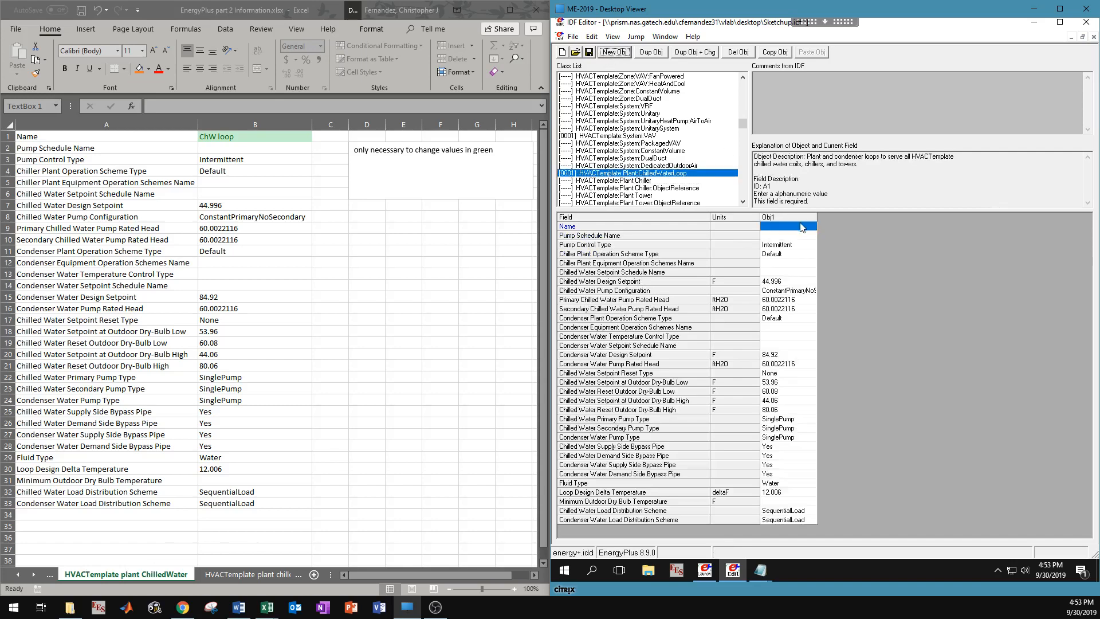
pyautogui.click(799, 227)
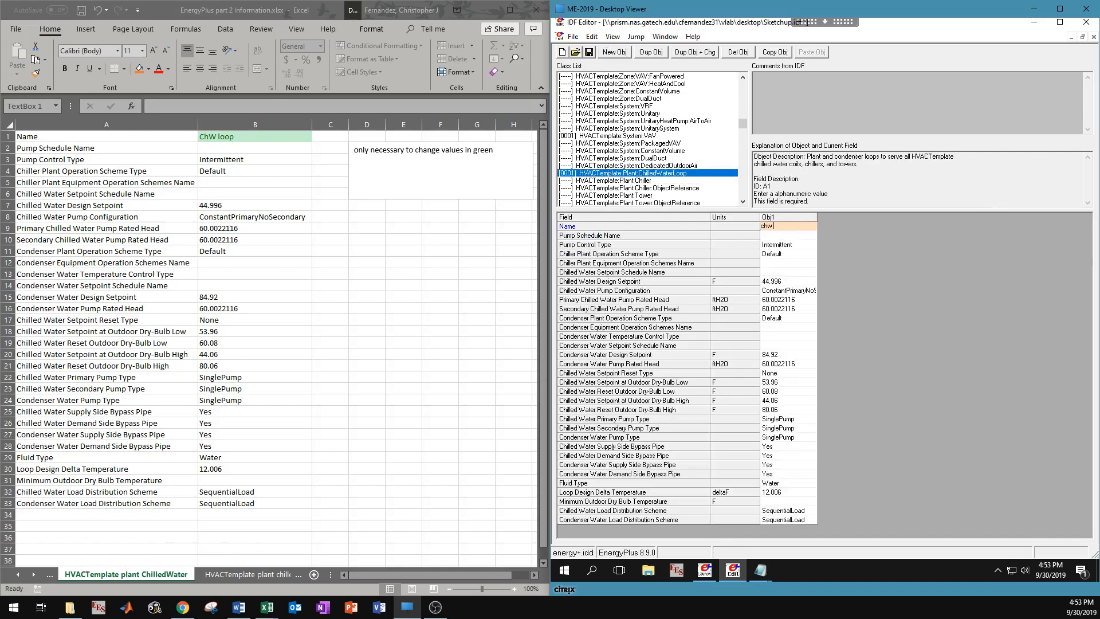
pyautogui.press('Return')
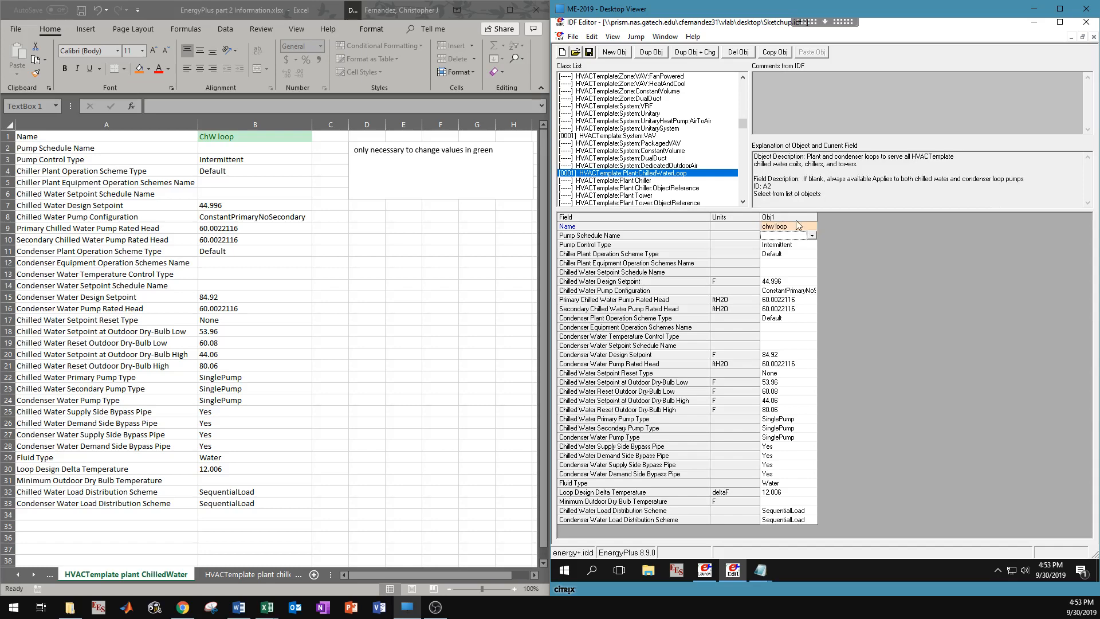
# Display the HVACTemplate plant chiller worksheet, and add a new HVACTemplate:Plant:Chiller object named "chiller".
pyautogui.click(641, 181)
pyautogui.click(222, 573)
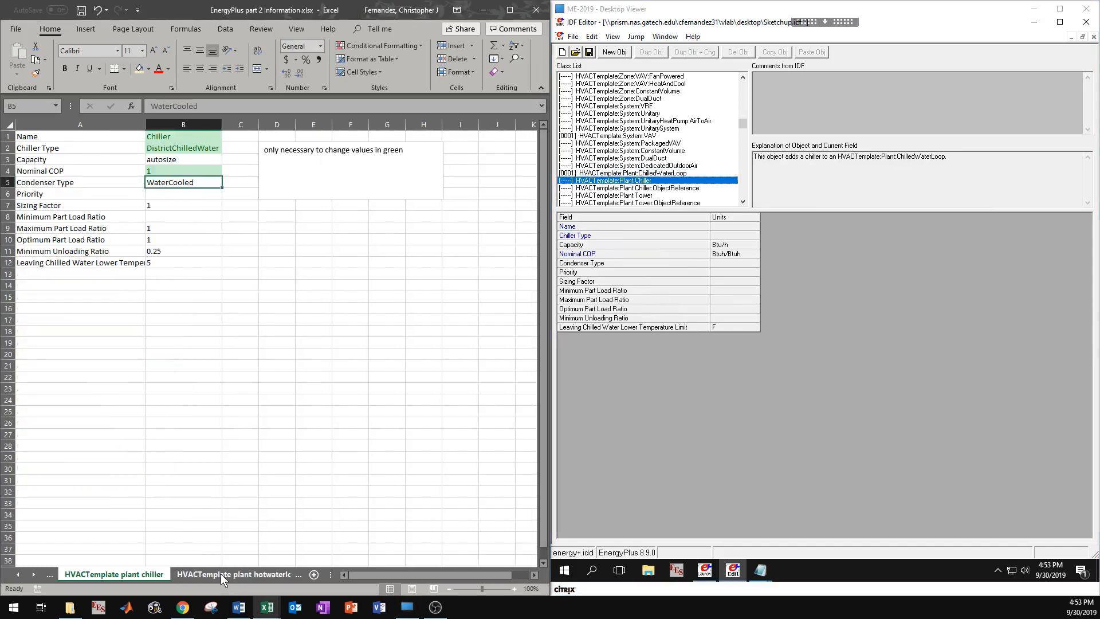
pyautogui.click(615, 52)
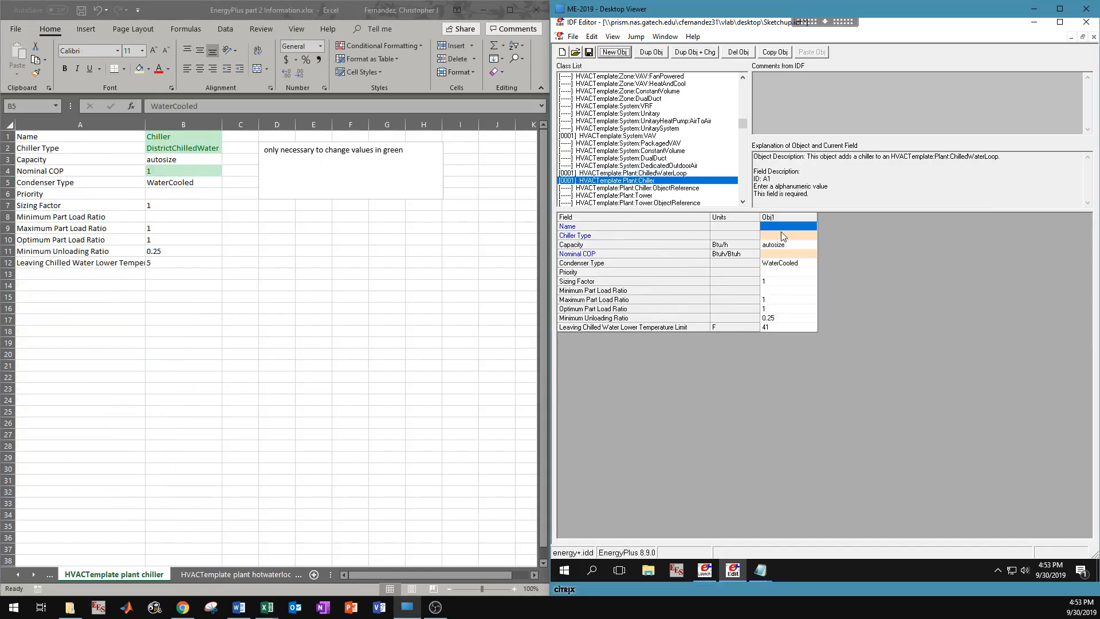
pyautogui.click(782, 232)
pyautogui.click(782, 225)
pyautogui.write('chiller')
pyautogui.press('Return')
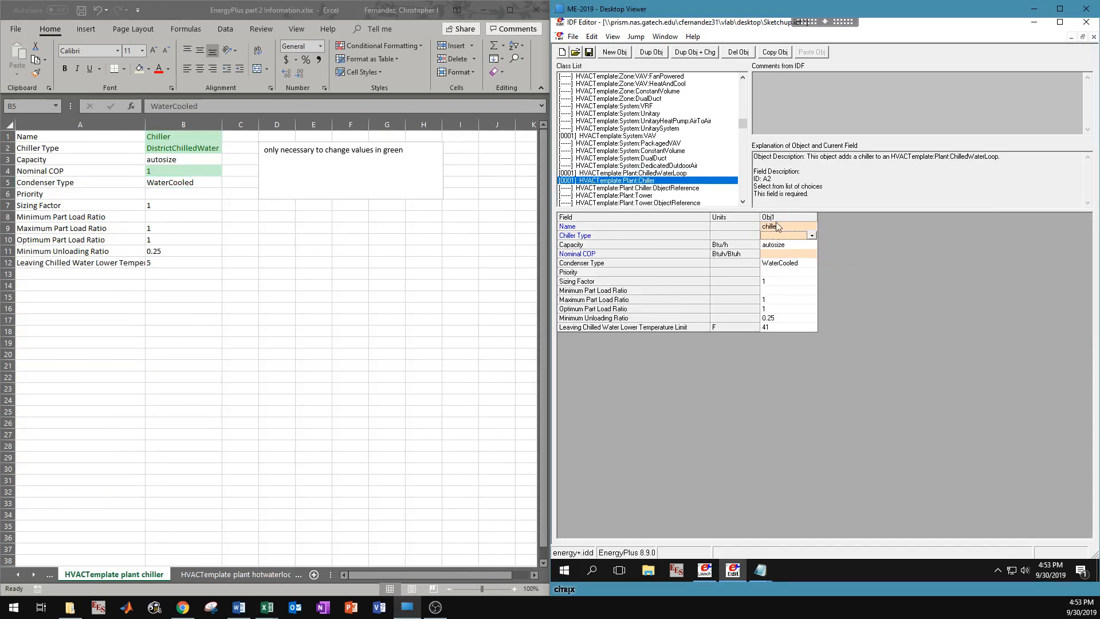
# Set the chiller's Chiller Type to DistrictChilledWater and its Nominal COP to 1.
pyautogui.click(812, 235)
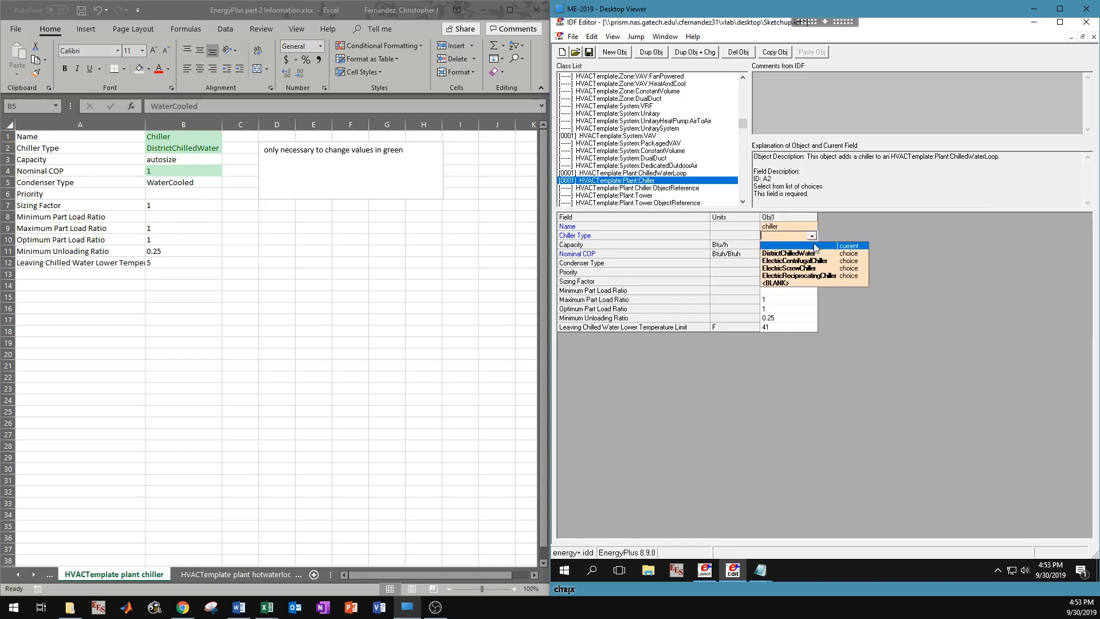
pyautogui.click(814, 252)
pyautogui.click(812, 253)
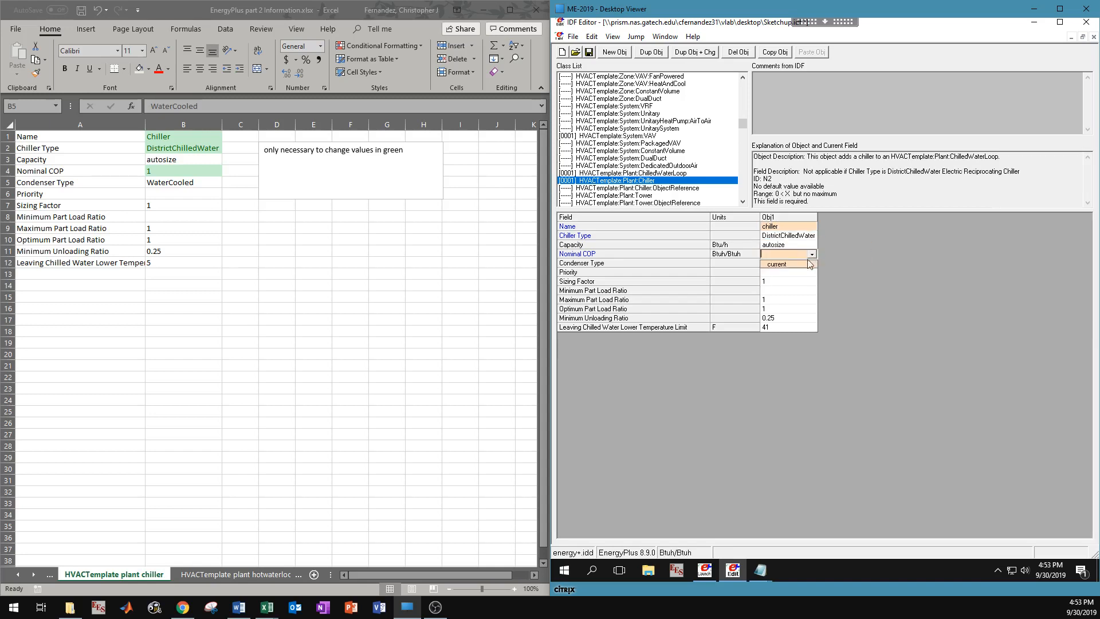
pyautogui.write('1')
pyautogui.press('Return')
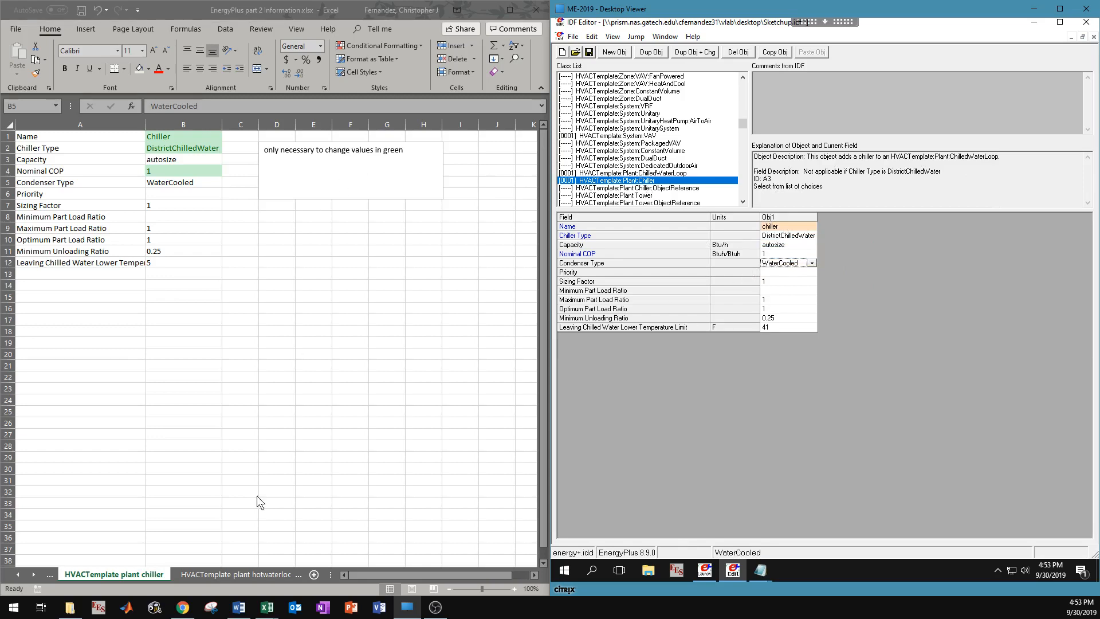
# Display the HVACTemplate plant hotwaterloop worksheet, and add a new HVACTemplate:Plant:HotWaterLoop object named "hw loop".
pyautogui.click(207, 574)
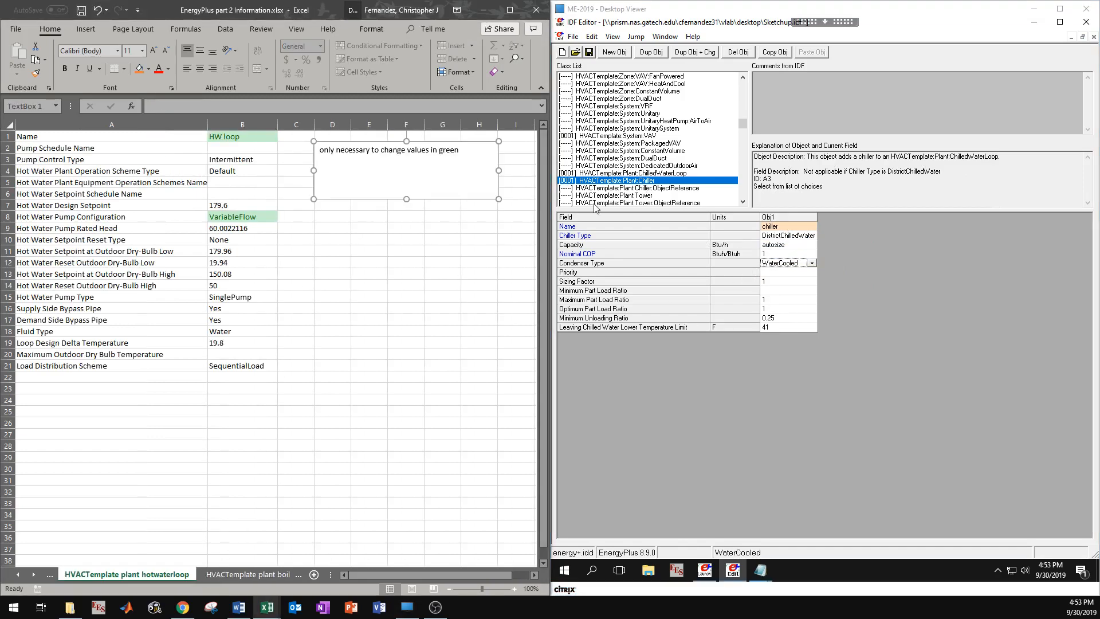
pyautogui.scroll(-1, 624, 192)
pyautogui.click(635, 195)
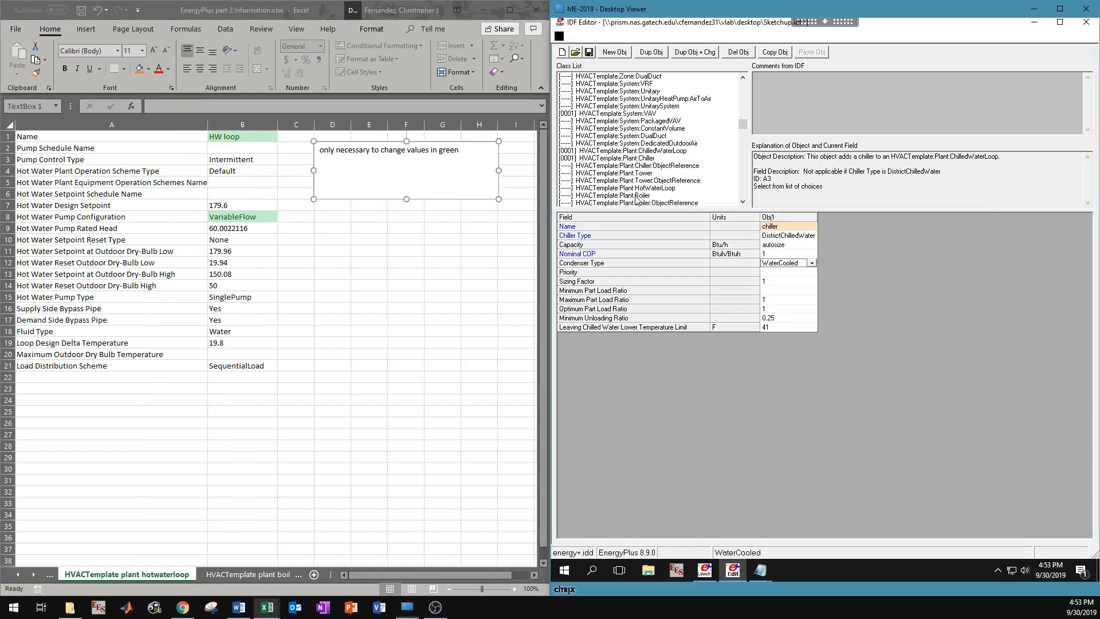
pyautogui.click(641, 188)
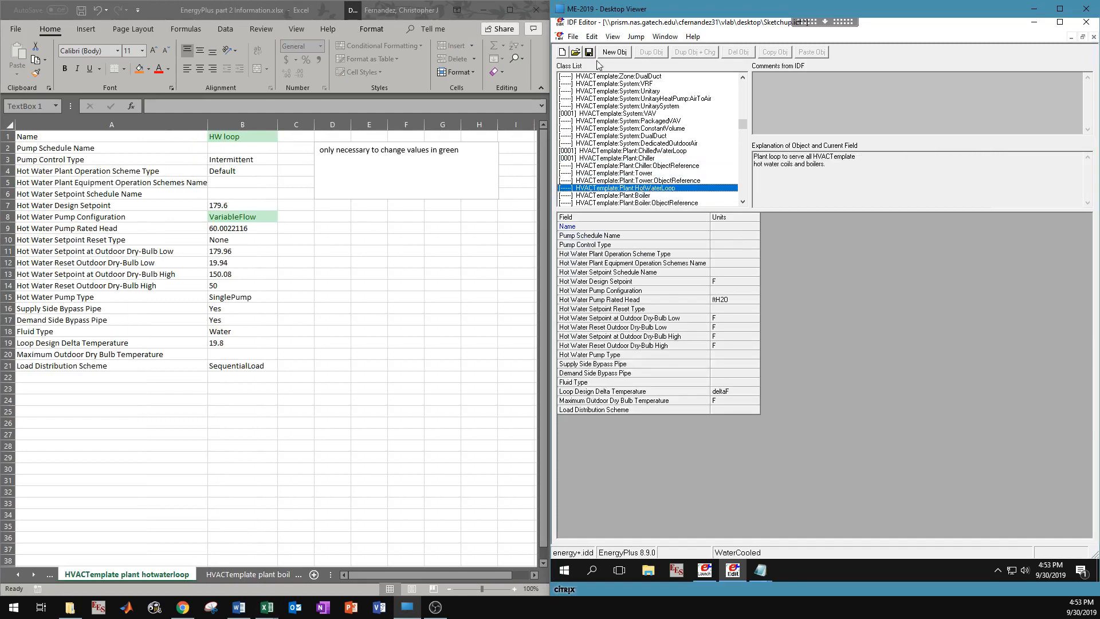
pyautogui.click(614, 52)
pyautogui.click(799, 225)
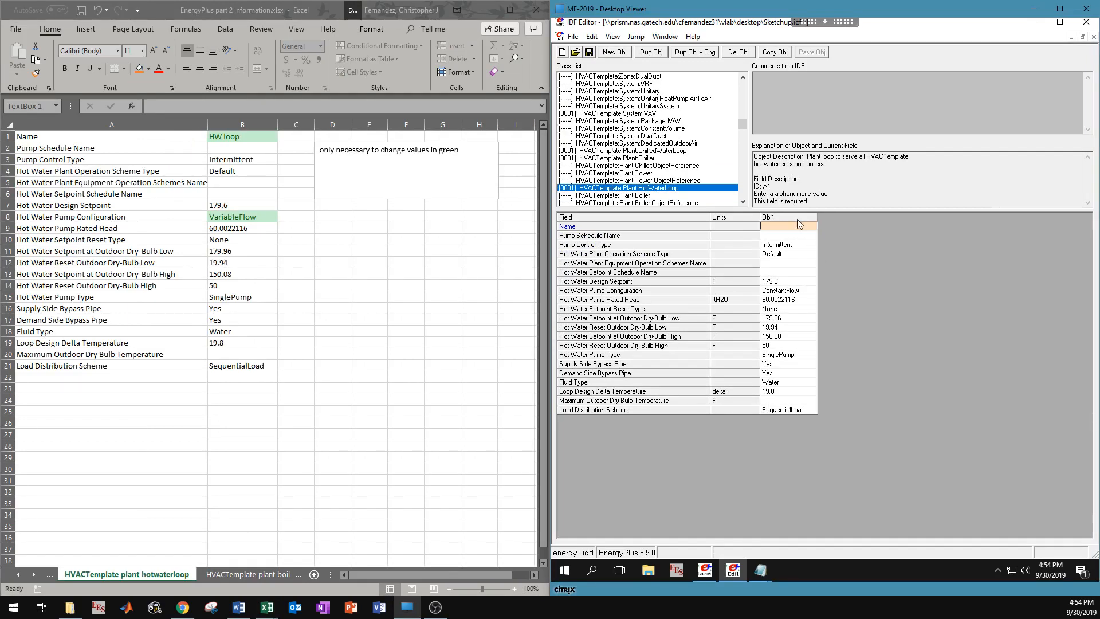
pyautogui.write('hw loop')
pyautogui.press('Return')
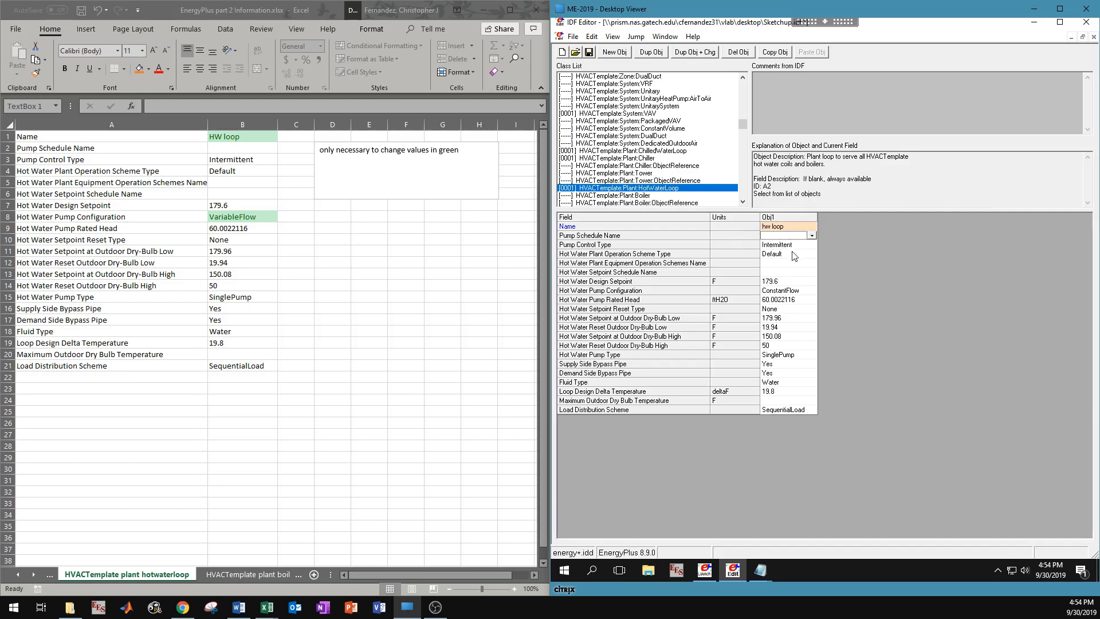
# Set the Hot Water Pump Configuration of the hot water loop object to VariableFlow.
pyautogui.click(812, 292)
pyautogui.click(812, 290)
pyautogui.click(807, 317)
pyautogui.press('Return')
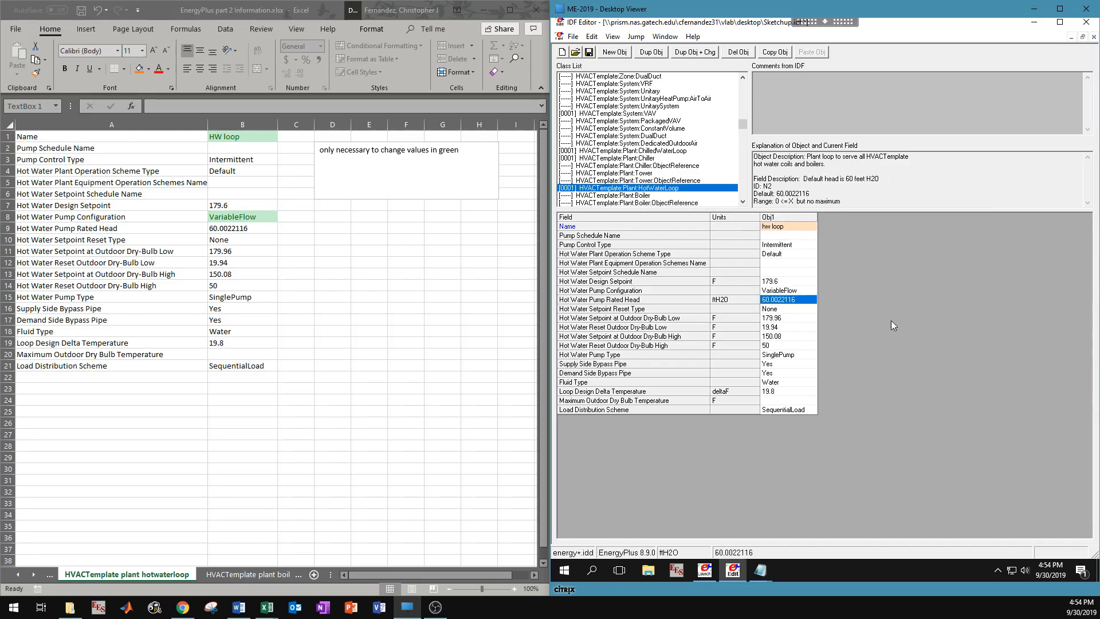
# Display the HVACTemplate plant boiler worksheet, and add a new HVACTemplate:Plant:Boiler object named "boiler".
pyautogui.click(249, 572)
pyautogui.click(640, 195)
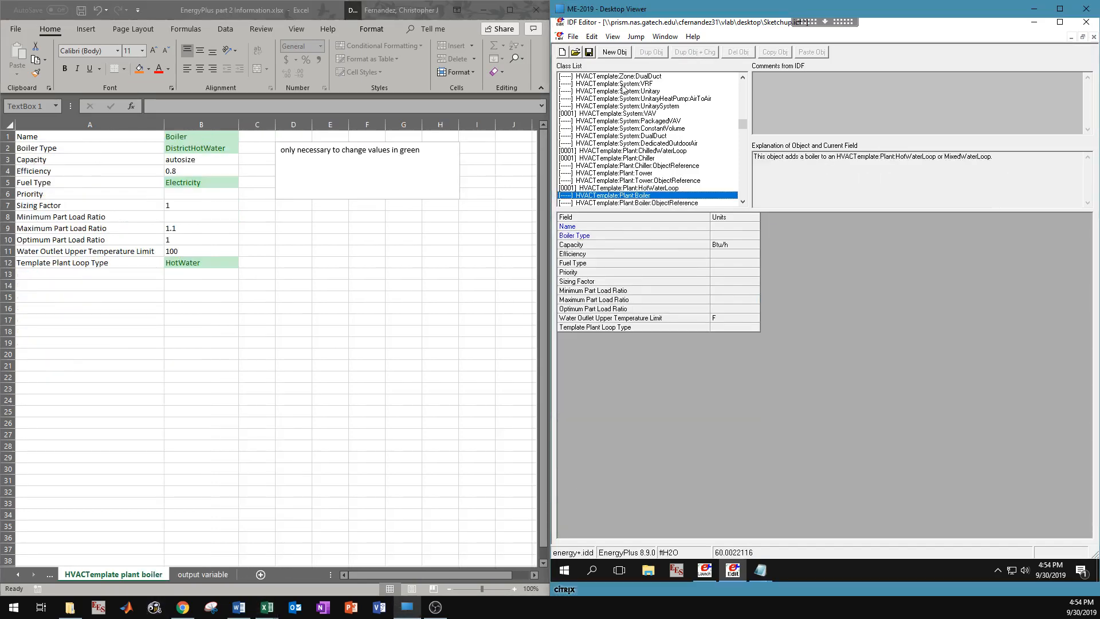
pyautogui.click(614, 52)
pyautogui.click(788, 225)
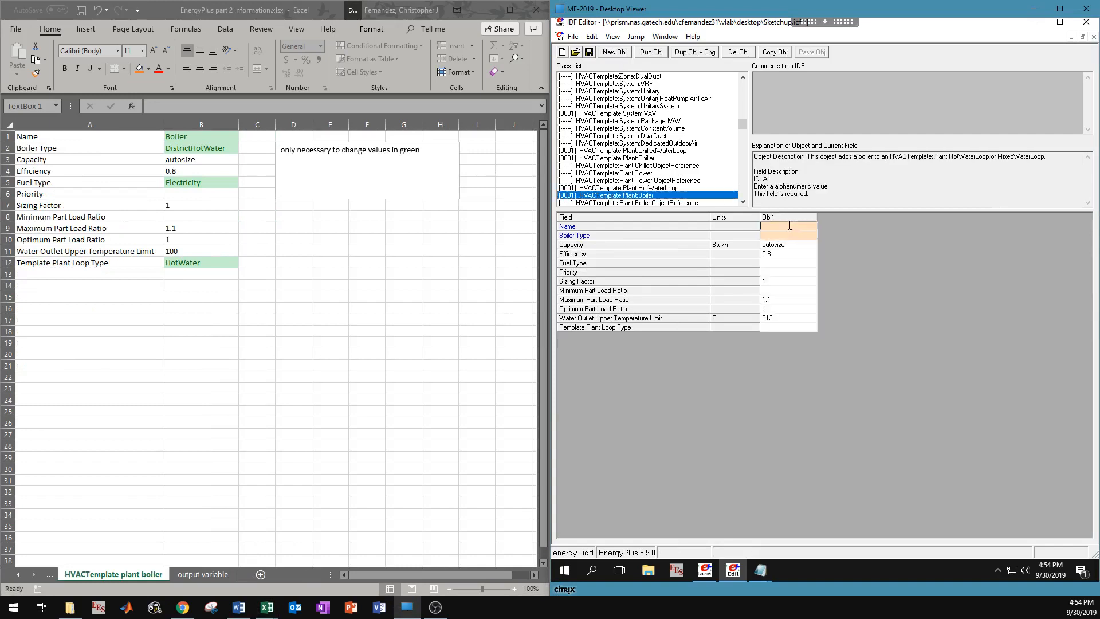
pyautogui.write('boiler')
pyautogui.press('Return')
# Set the boiler's Boiler Type to DistrictHotWater and its Template Plant Loop Type to HotWater.
pyautogui.click(812, 235)
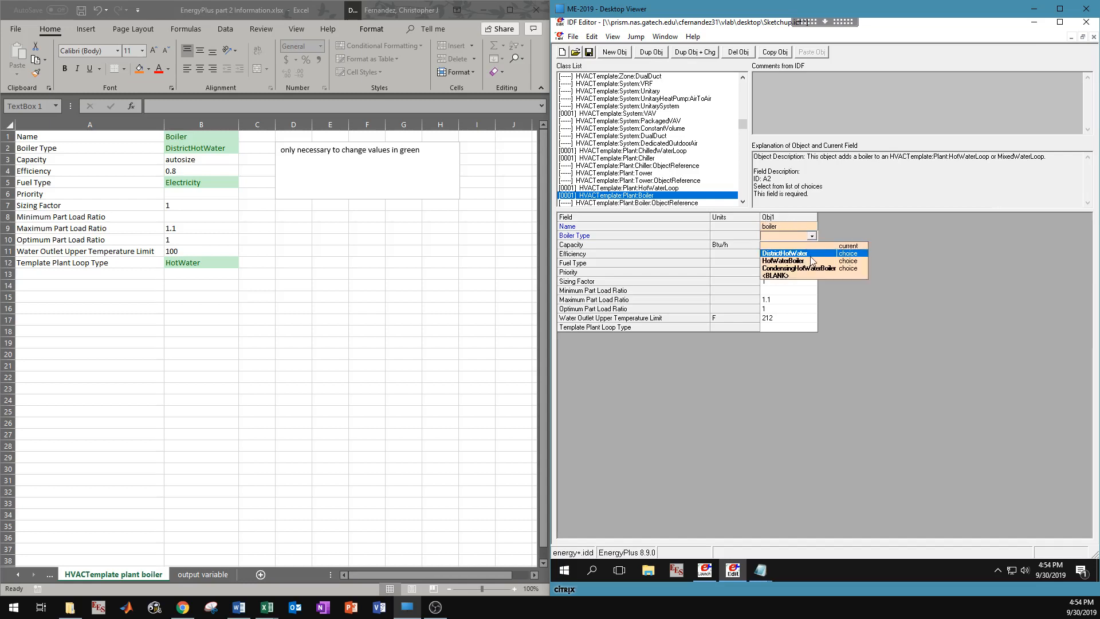
pyautogui.click(802, 246)
pyautogui.click(814, 329)
pyautogui.click(812, 327)
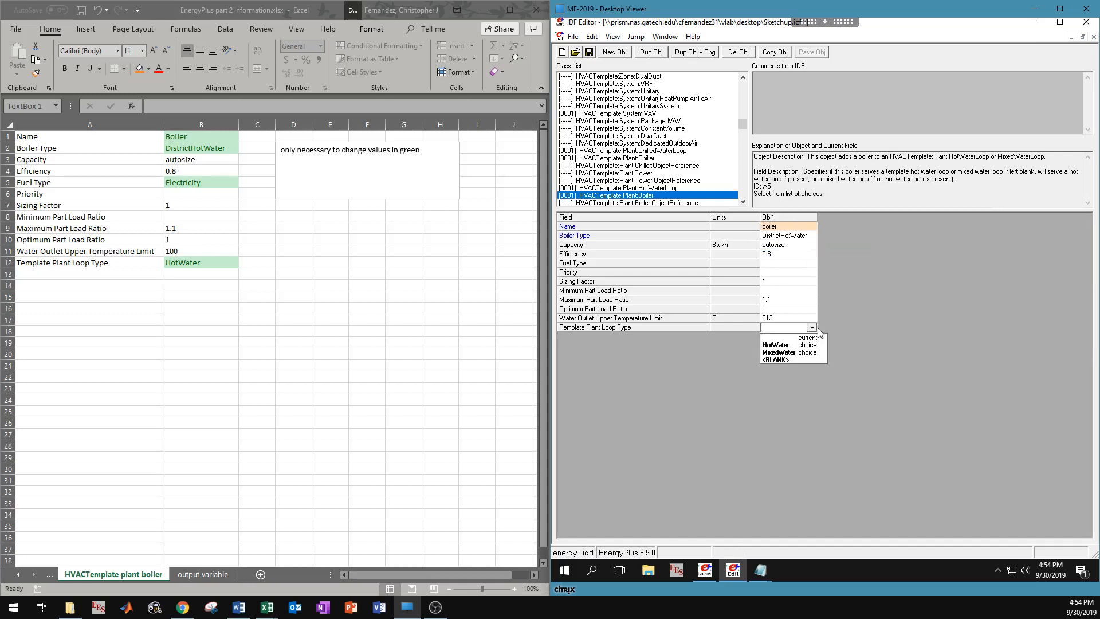
pyautogui.click(776, 345)
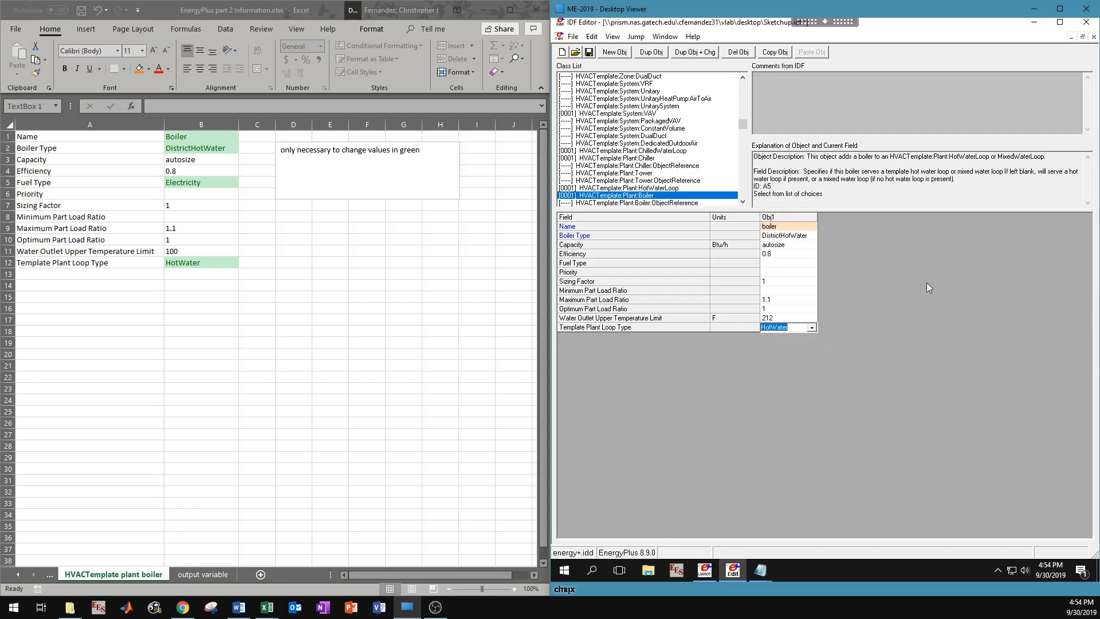
pyautogui.click(769, 253)
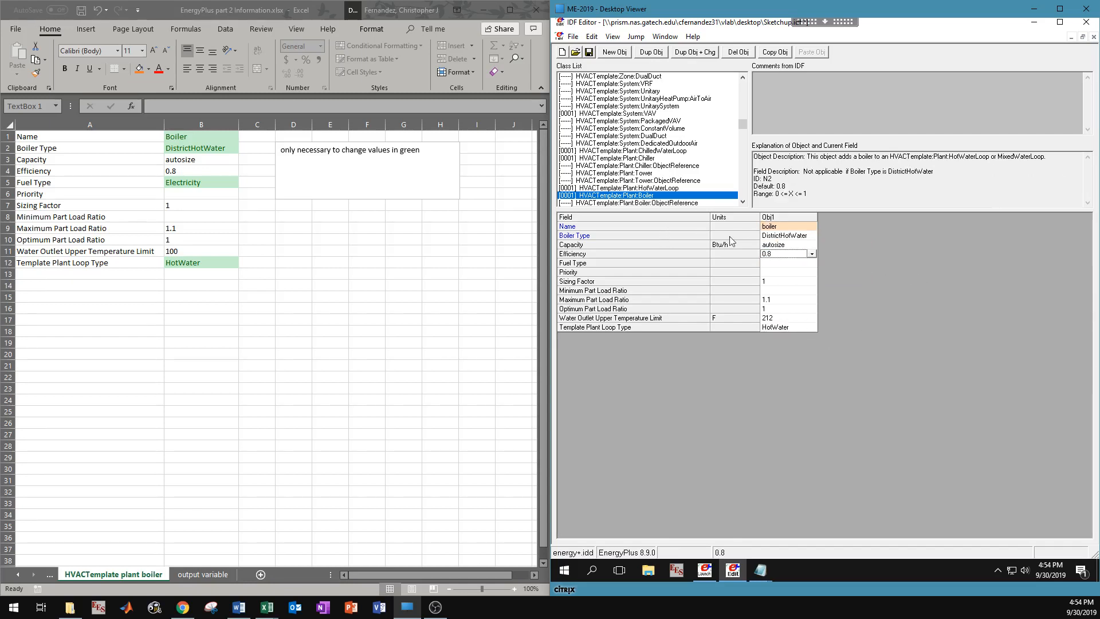
pyautogui.scroll(-1, 624, 189)
pyautogui.click(688, 189)
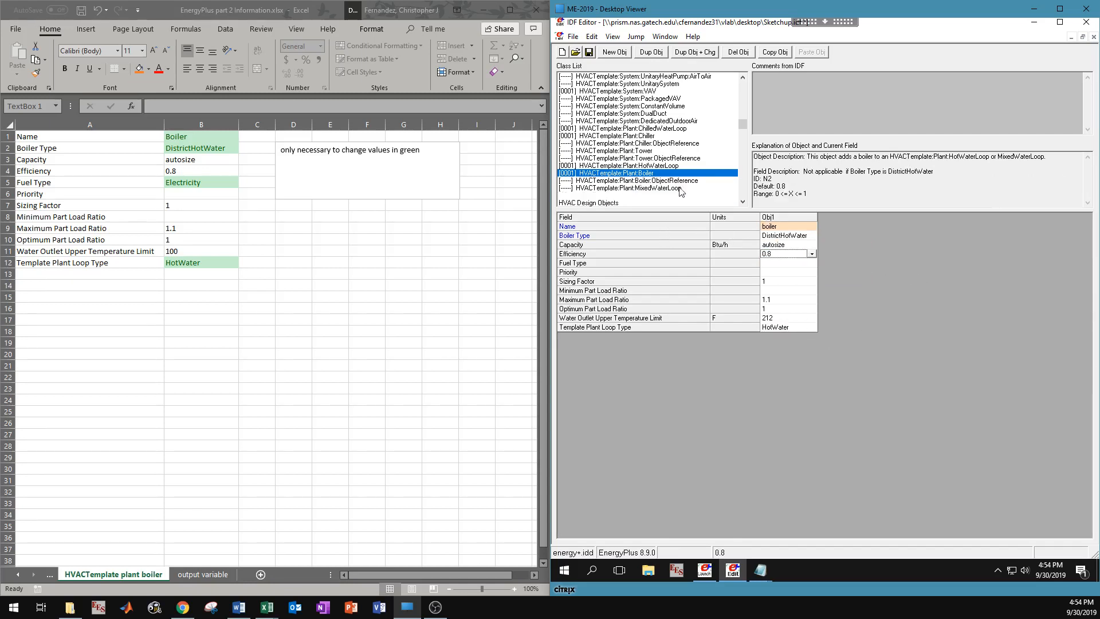
# Select the HVACTemplate:Plant:Tower:ObjectReference class, and close all open Notepad windows.
pyautogui.click(670, 159)
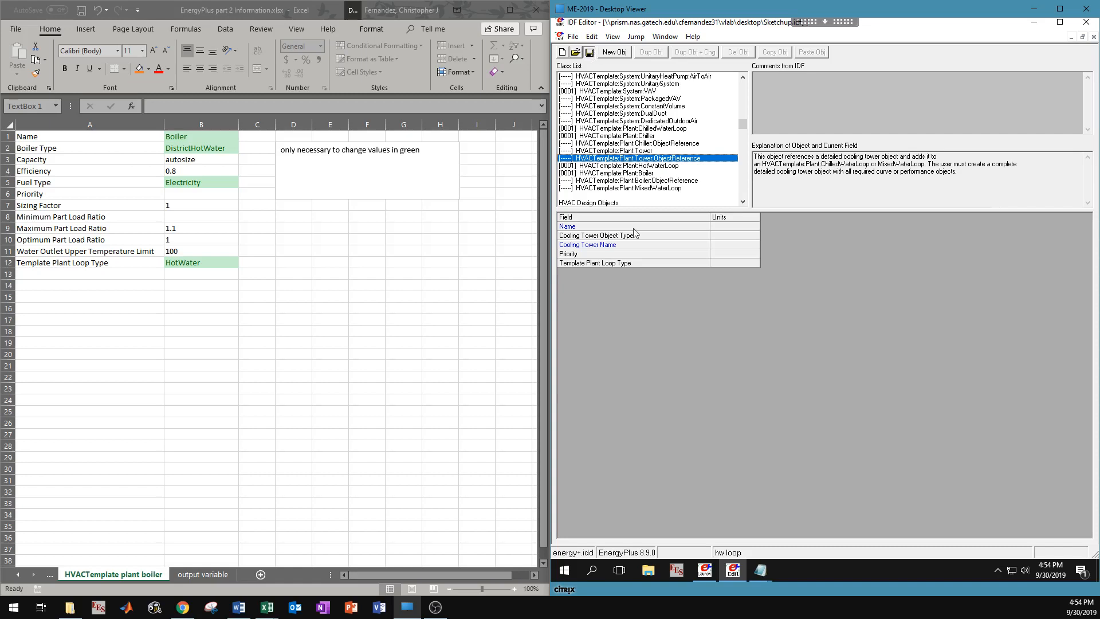
pyautogui.rightClick(758, 569)
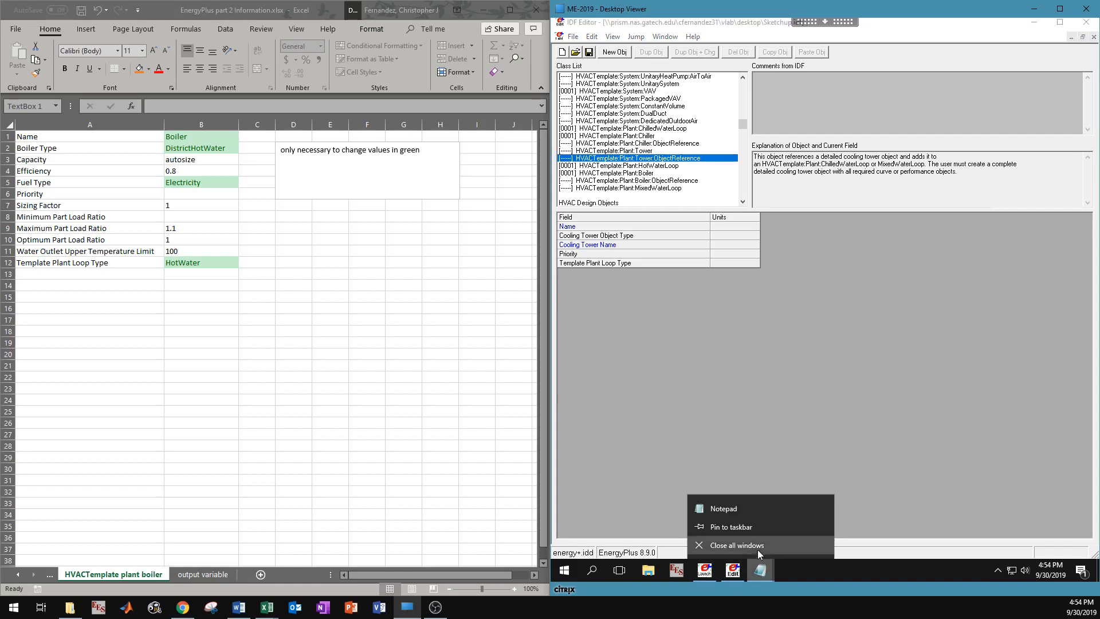
pyautogui.click(754, 547)
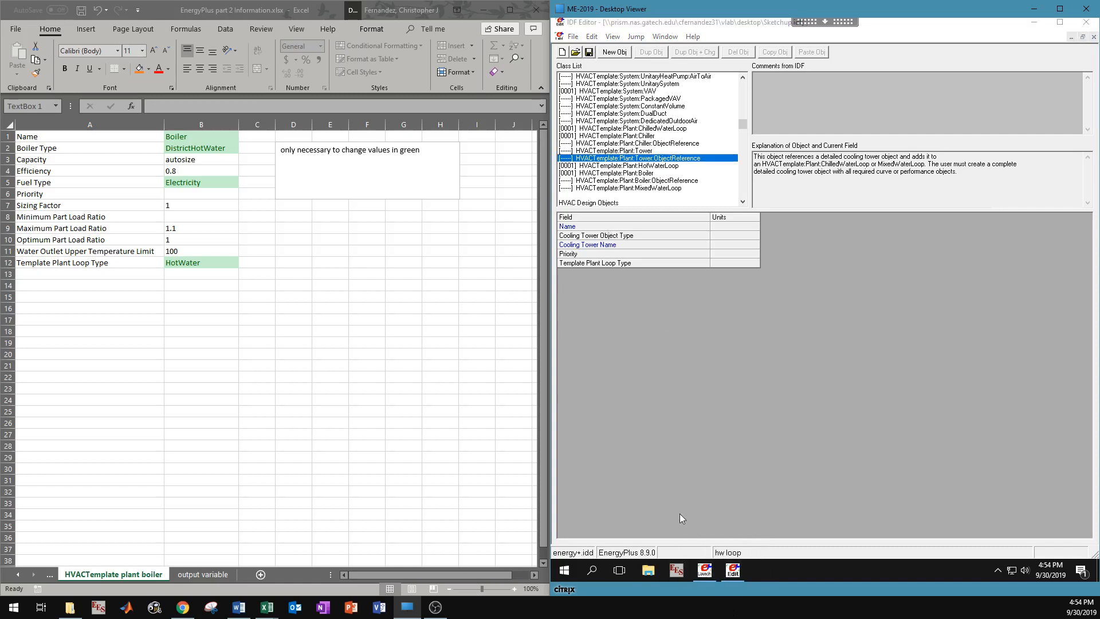
# Switch to EP-Launch, run the simulation of Sketchup.idf with the Atlanta weather file, and dismiss the resulting message.
pyautogui.click(704, 570)
pyautogui.click(951, 419)
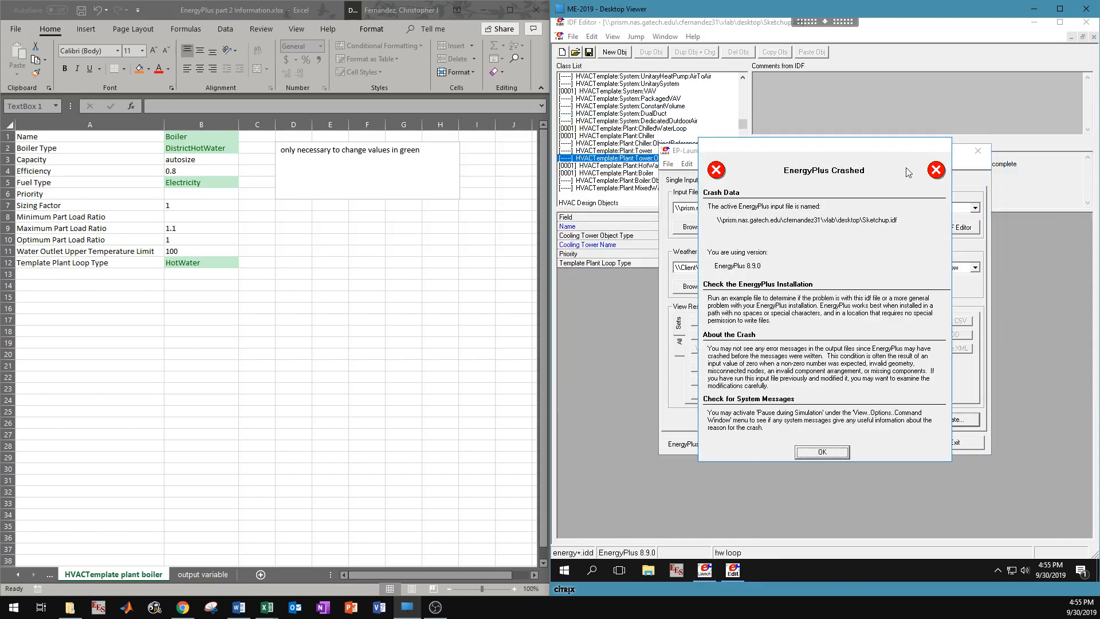
pyautogui.click(816, 452)
pyautogui.click(1059, 364)
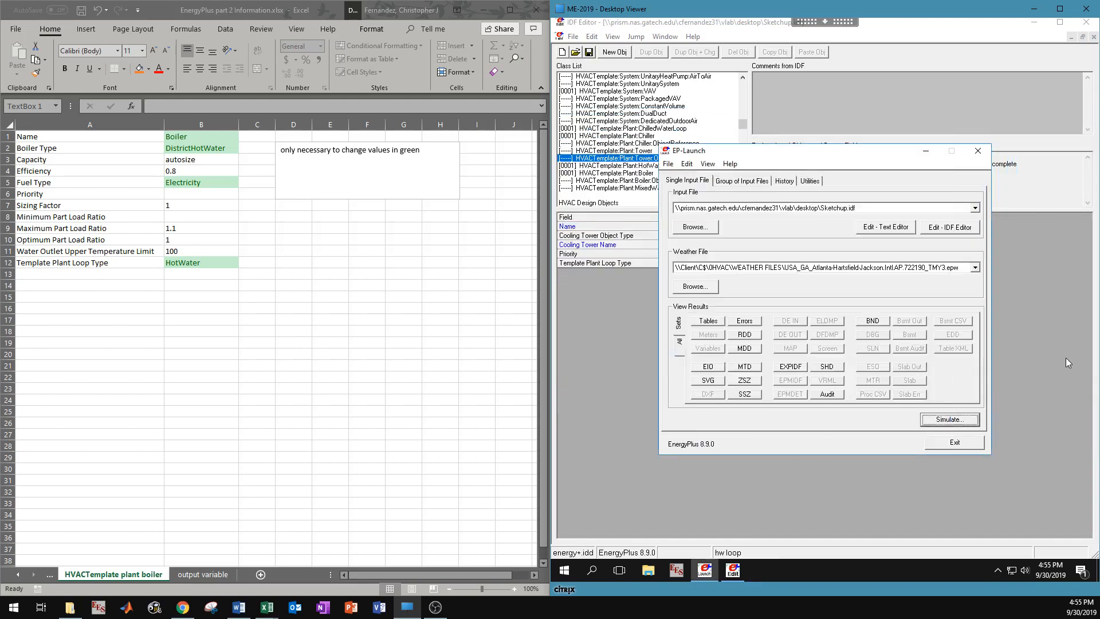
# Return to the IDF Editor, select the Output:Variable class, and display the output variable worksheet in Excel.
pyautogui.click(636, 179)
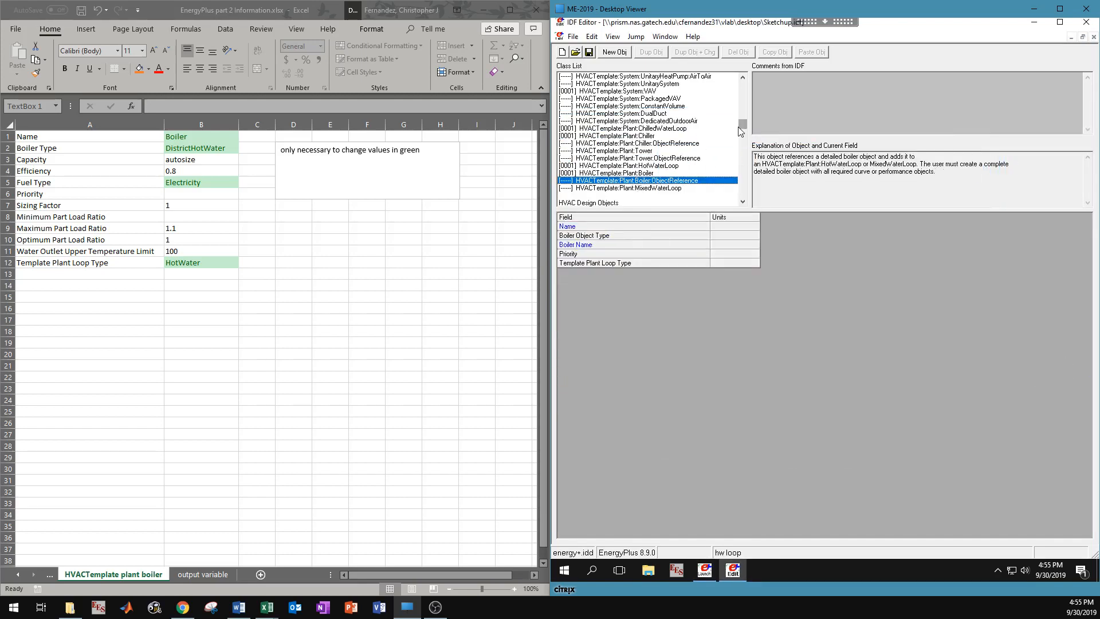
pyautogui.moveTo(743, 124); pyautogui.dragTo(742, 220)
pyautogui.click(629, 106)
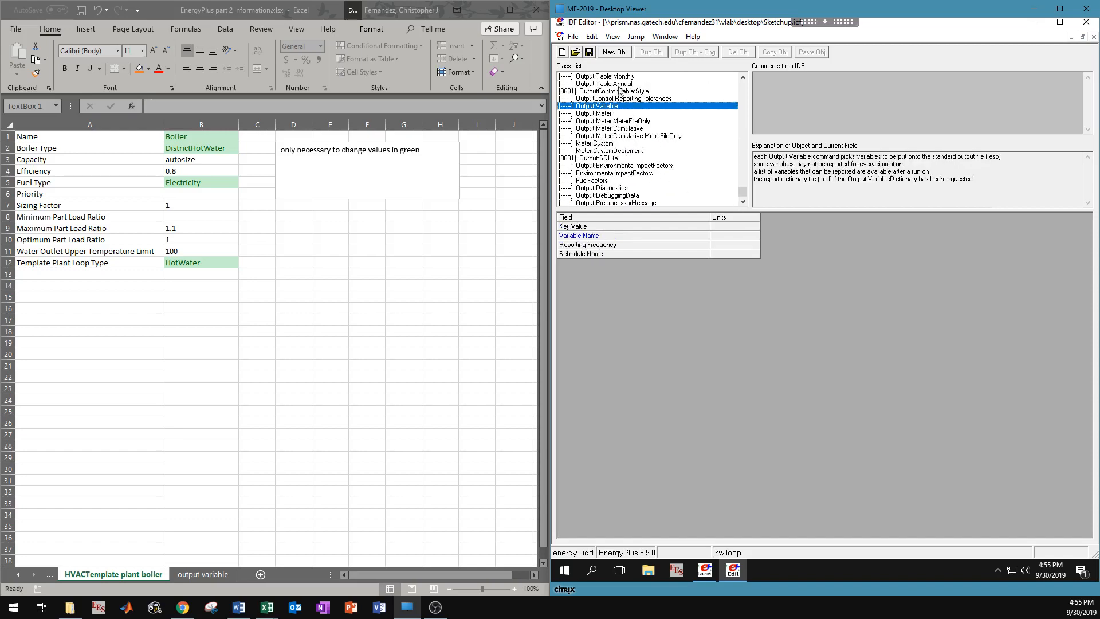
pyautogui.click(222, 574)
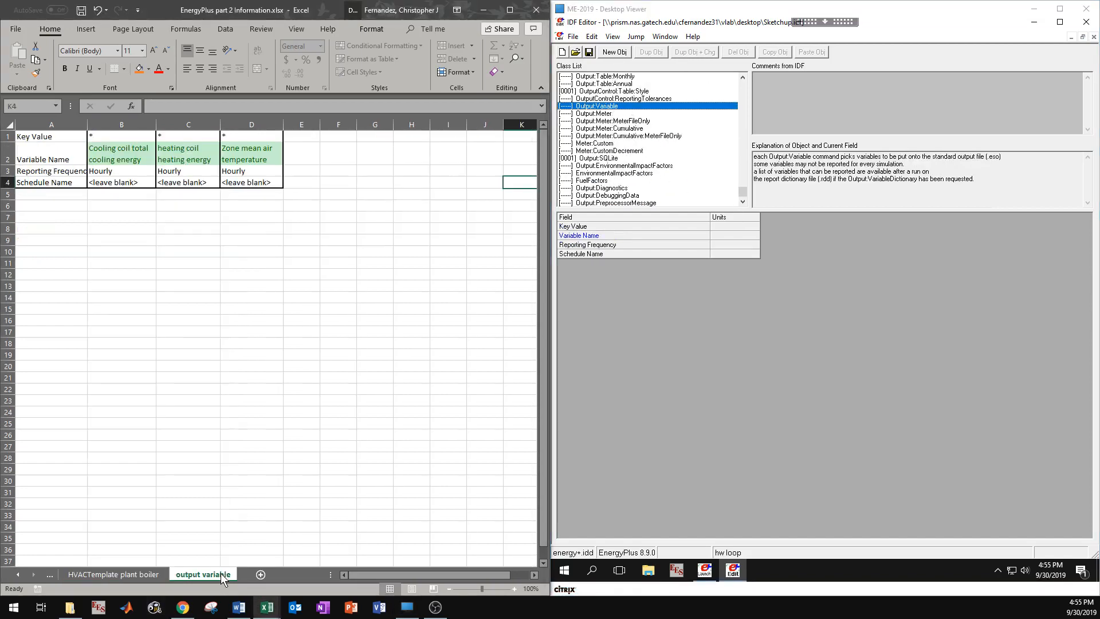
# Add a new Output:Variable object with its Variable Name set to Cooling Coil Total Cooling Energy.
pyautogui.click(616, 52)
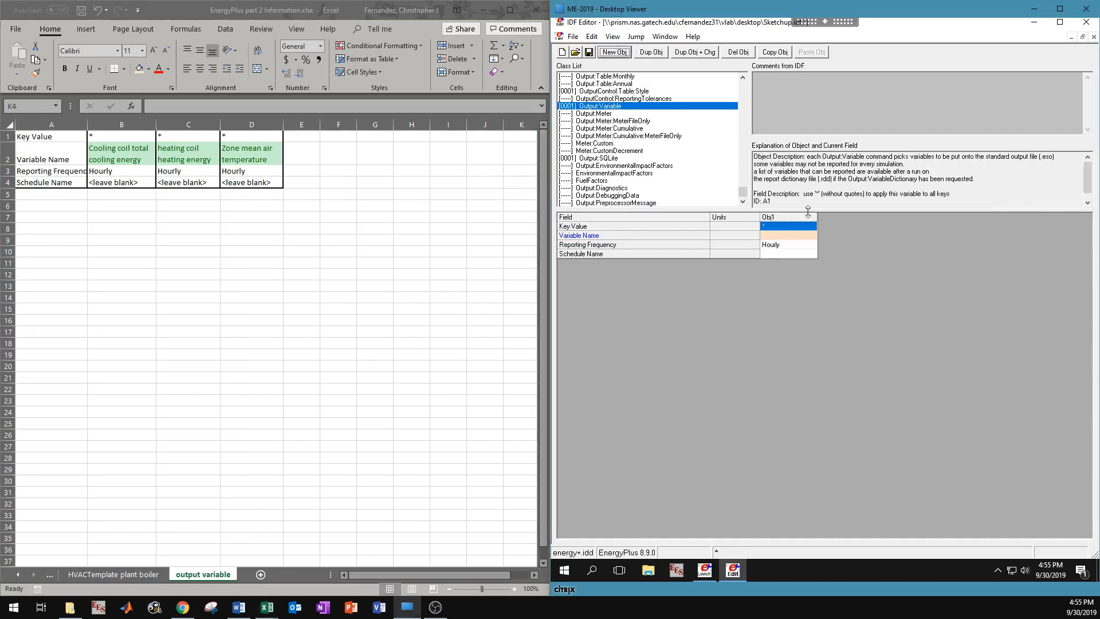
pyautogui.click(815, 236)
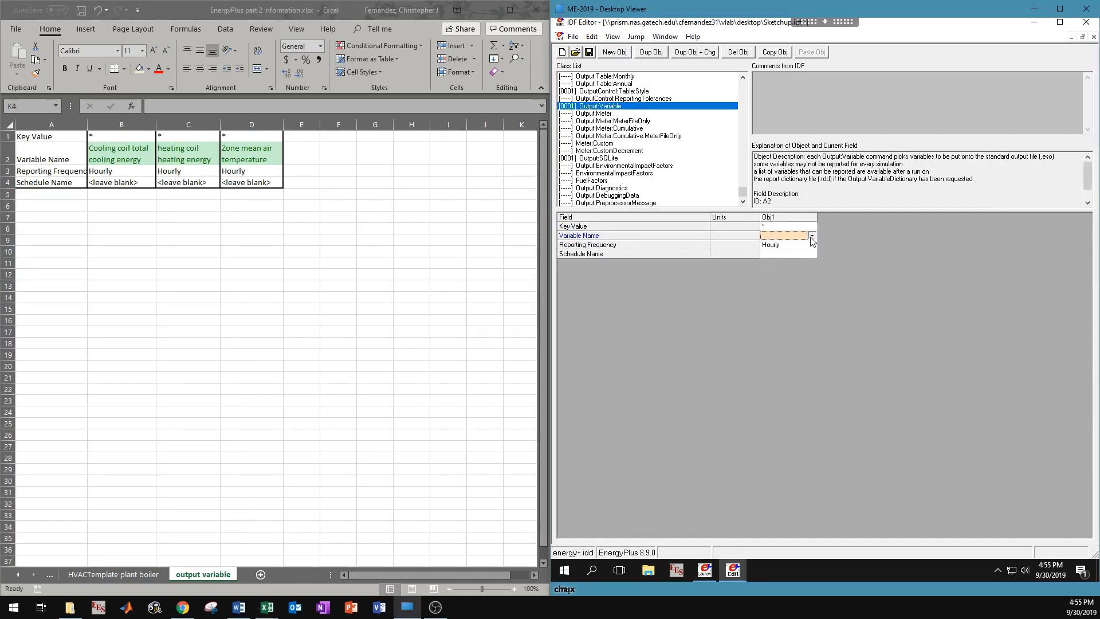
pyautogui.click(811, 237)
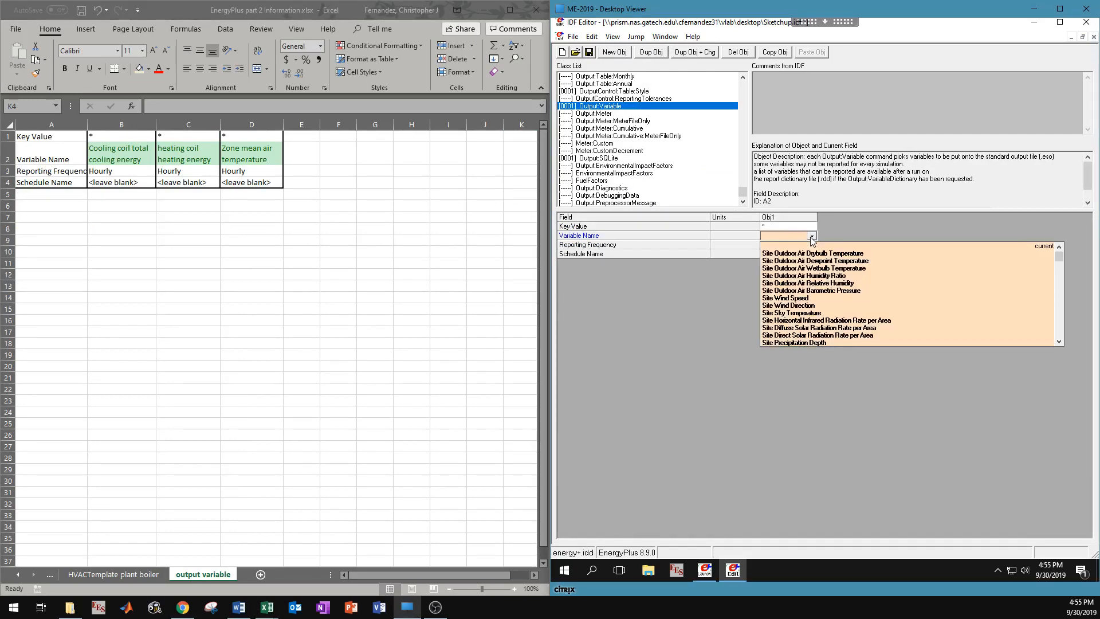
pyautogui.write('co')
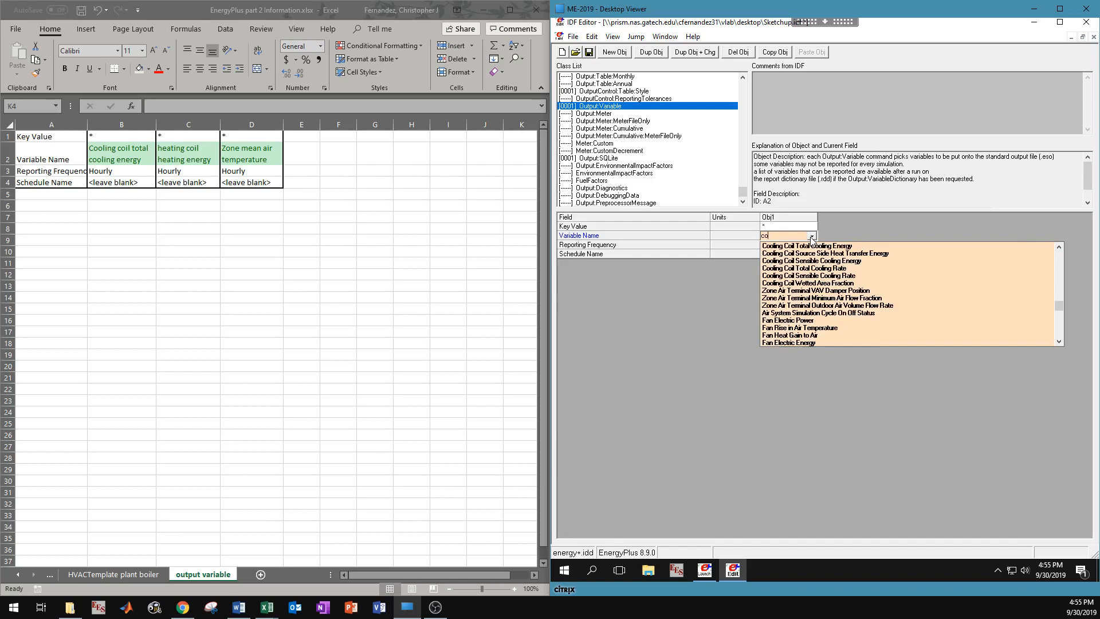
pyautogui.click(803, 247)
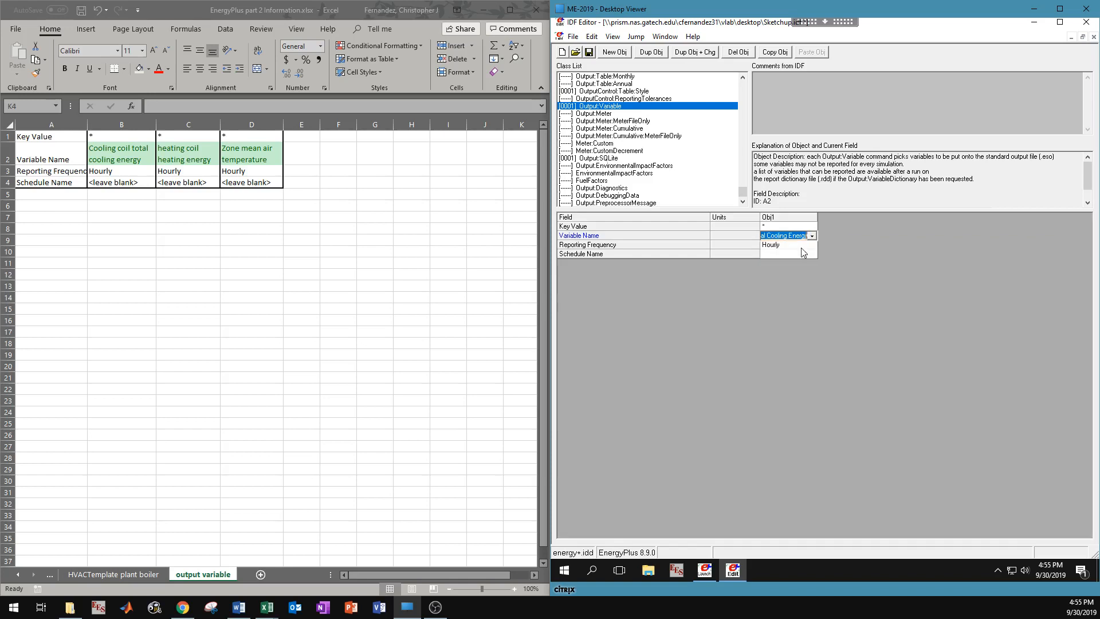
# Add a second Output:Variable object with its Variable Name set to Heating Coil Heating Energy.
pyautogui.click(615, 52)
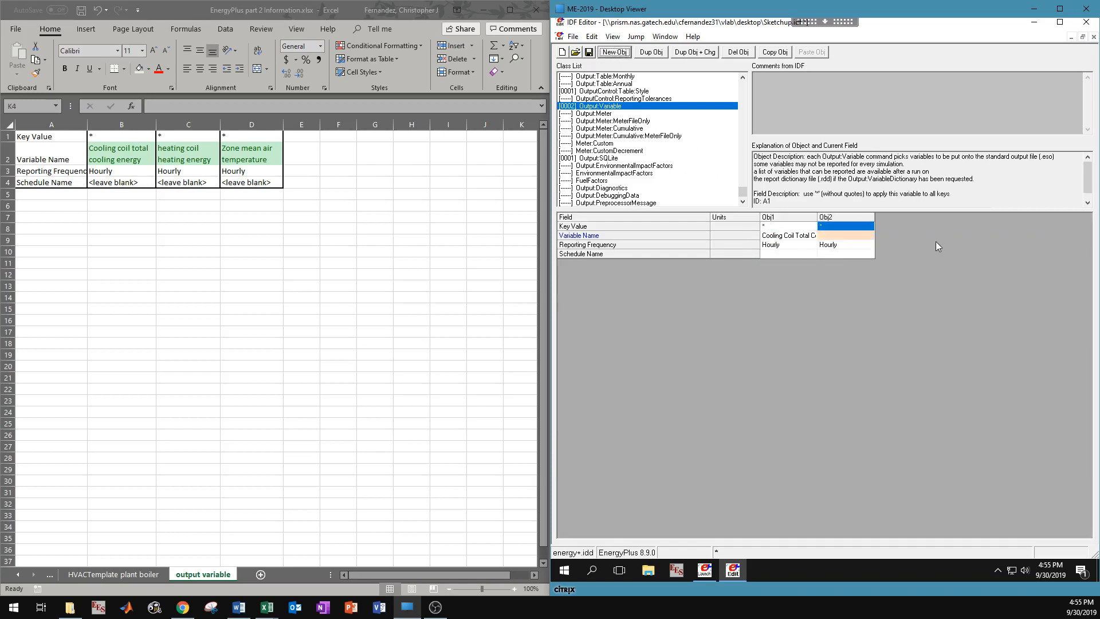
pyautogui.click(874, 237)
pyautogui.click(871, 236)
pyautogui.write('ho')
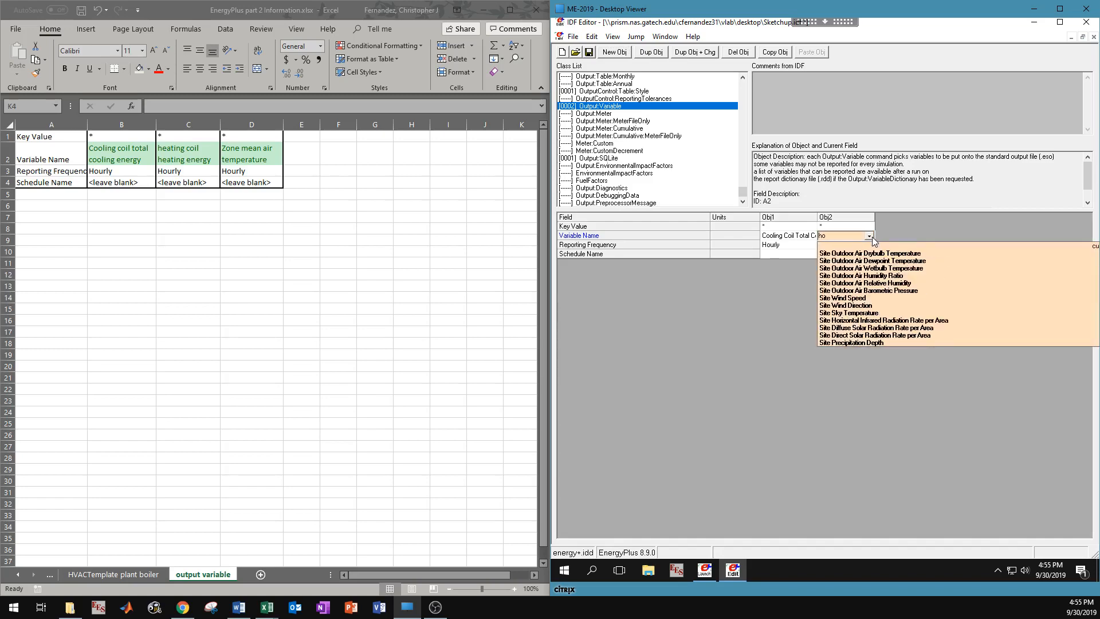
pyautogui.press('BackSpace')
pyautogui.write('e')
pyautogui.click(885, 247)
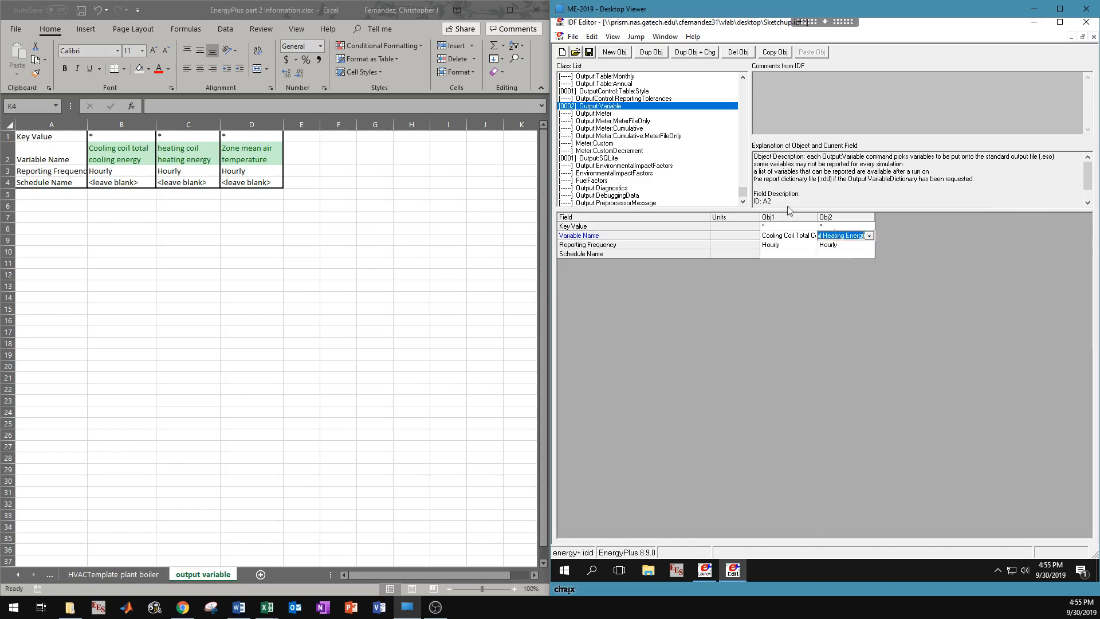
# Add a third Output:Variable object with its Variable Name set to Zone Mean Air Temperature, and save the file.
pyautogui.click(624, 55)
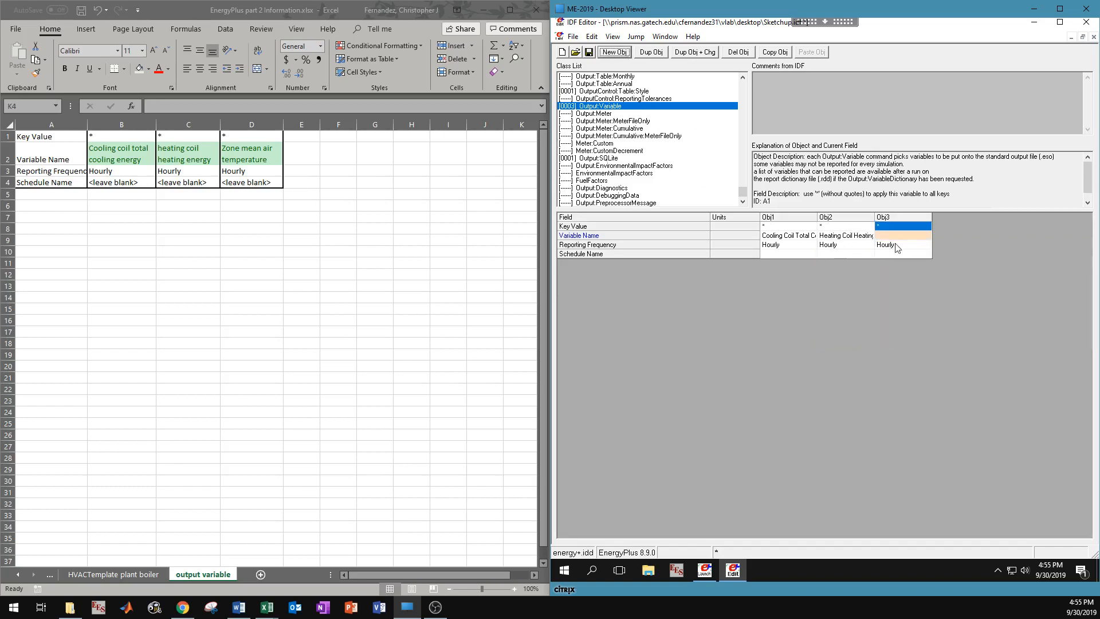
pyautogui.click(916, 235)
pyautogui.click(926, 236)
pyautogui.write('z')
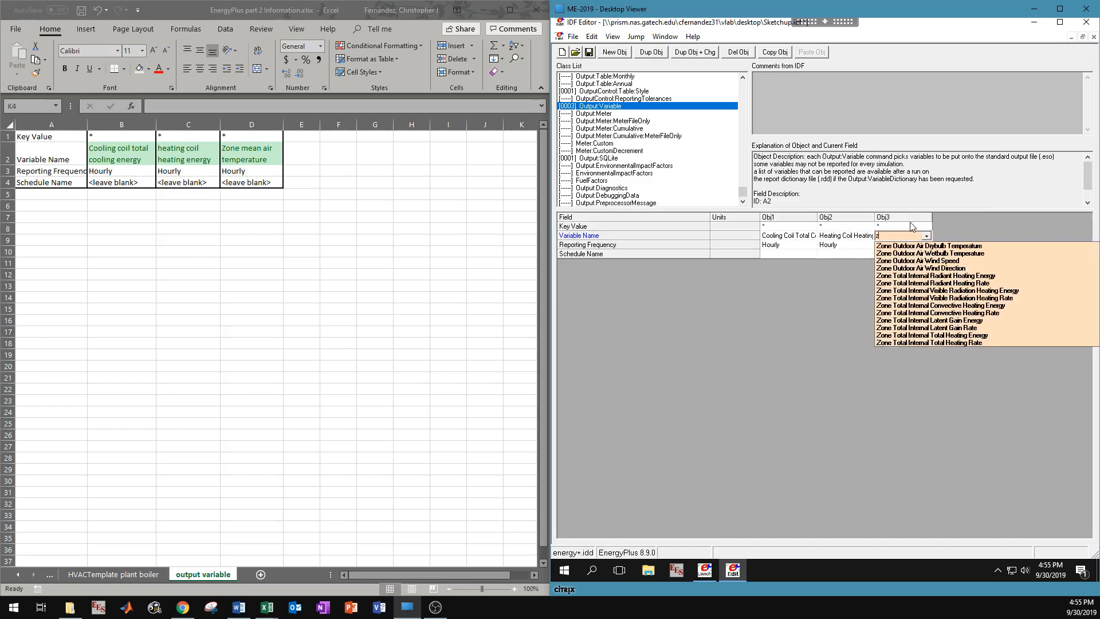
pyautogui.write('one m')
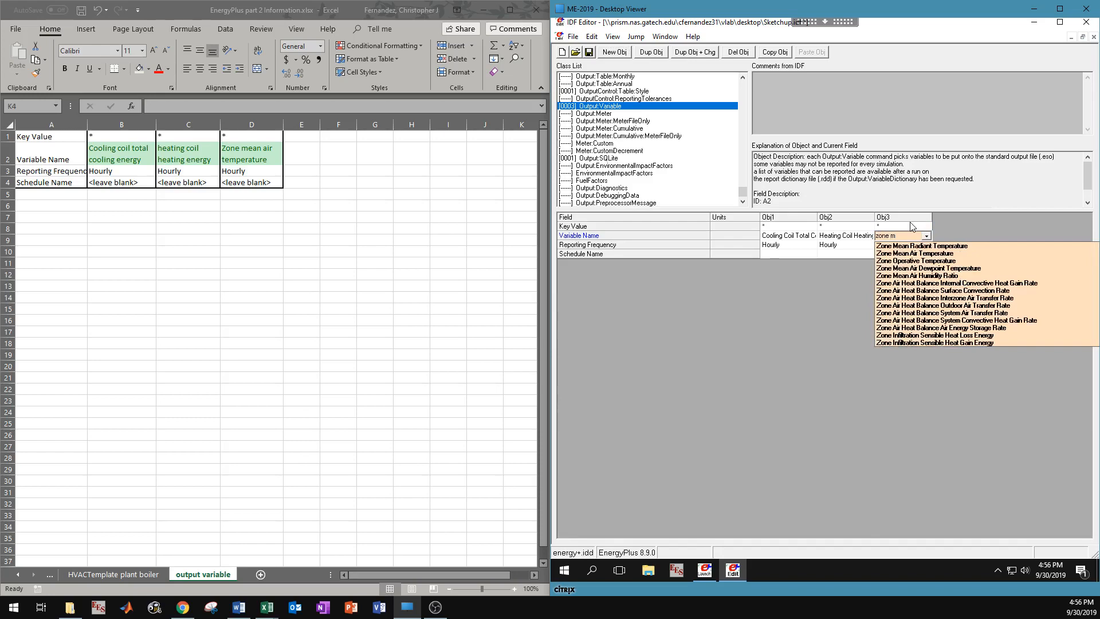
pyautogui.click(915, 253)
pyautogui.click(593, 54)
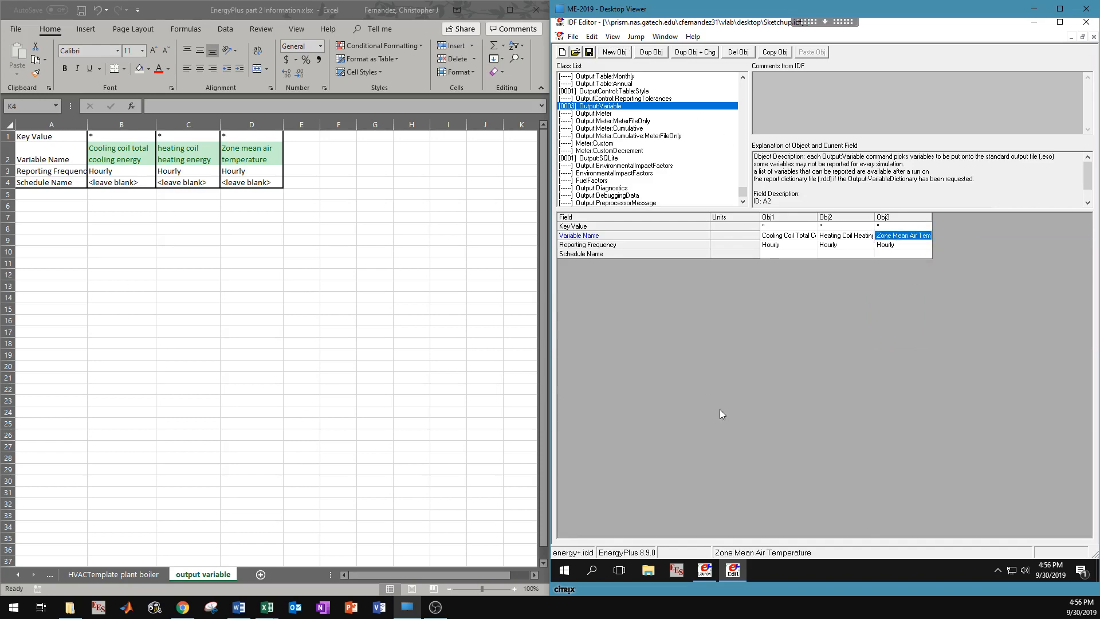
# Rerun the Sketchup.idf simulation from EP-Launch, and request its error file.
pyautogui.click(706, 570)
pyautogui.click(940, 420)
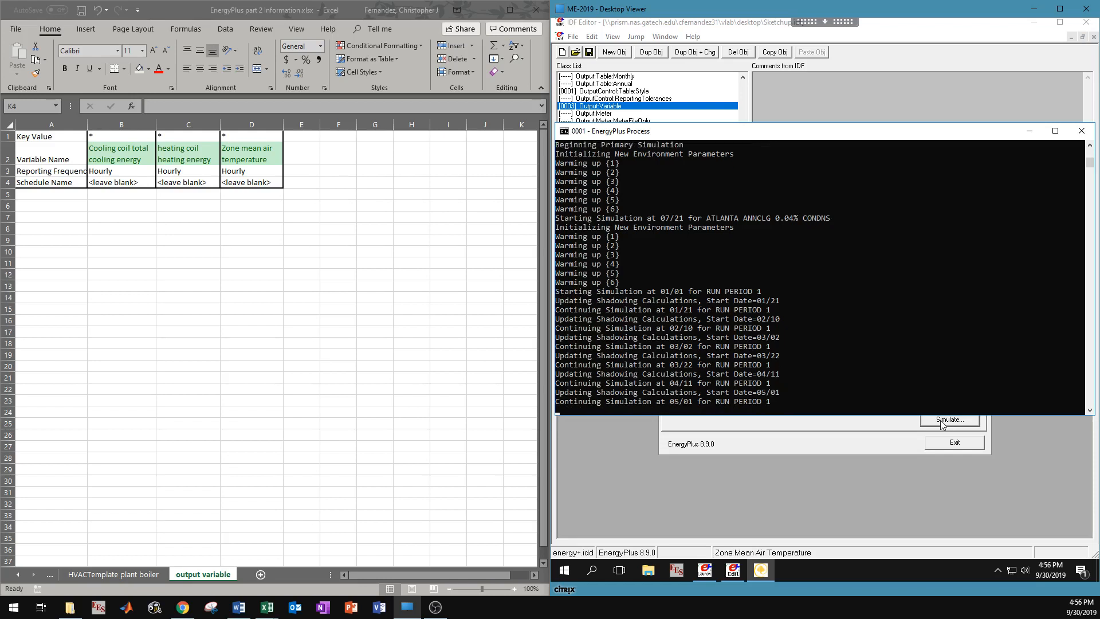
pyautogui.click(704, 570)
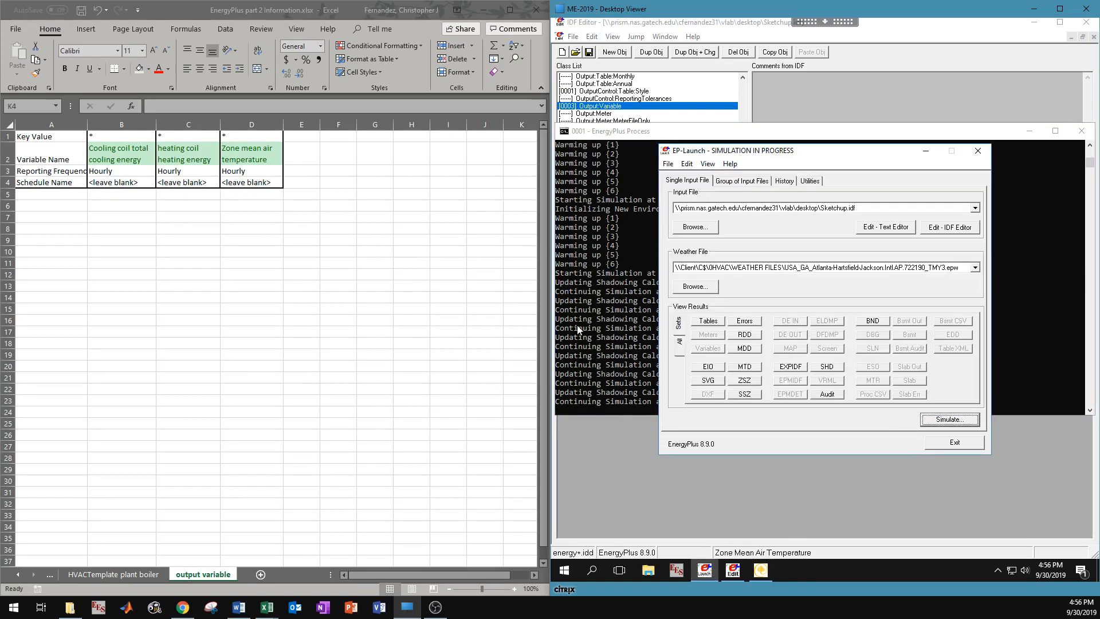
pyautogui.click(743, 322)
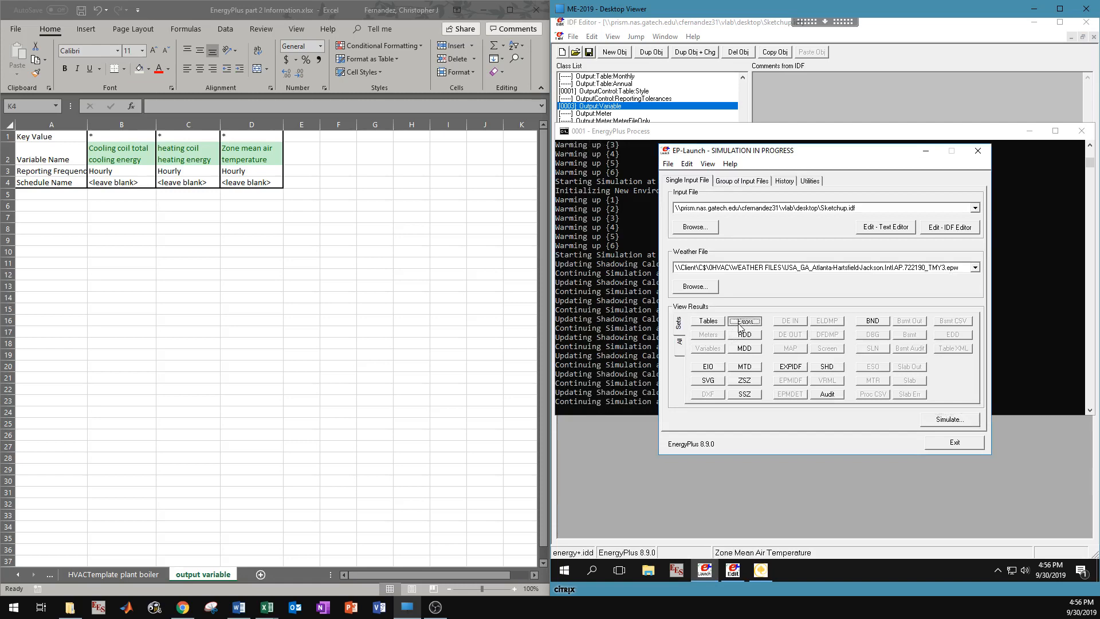
pyautogui.click(1093, 208)
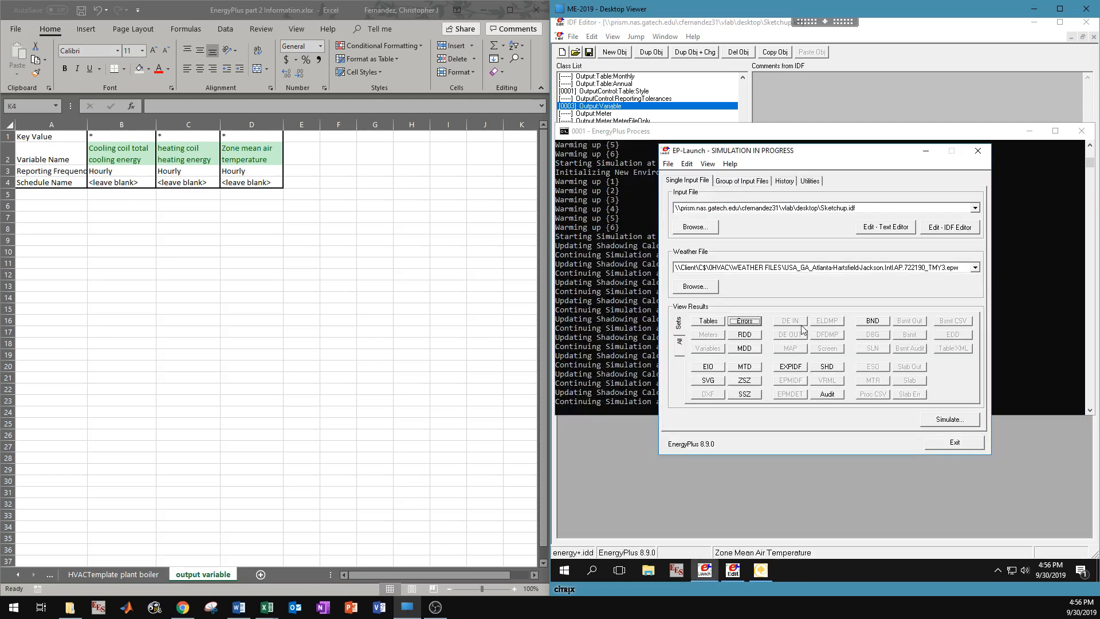